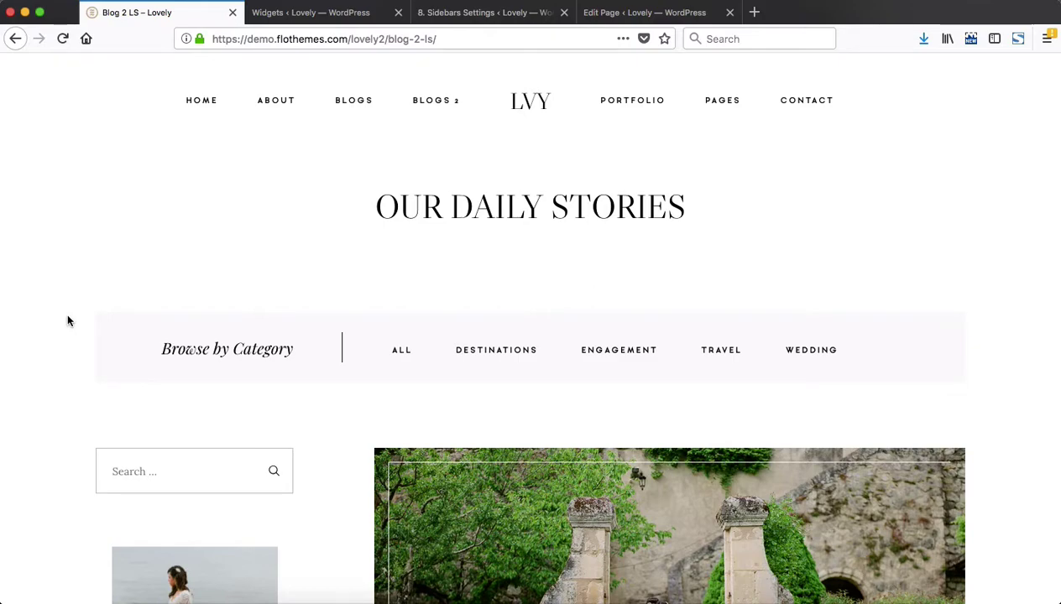
# Step: Review the Blog 2 LS page's left sidebar, then bring up the Widgets admin screen
pyautogui.scroll(-5, 69, 322)
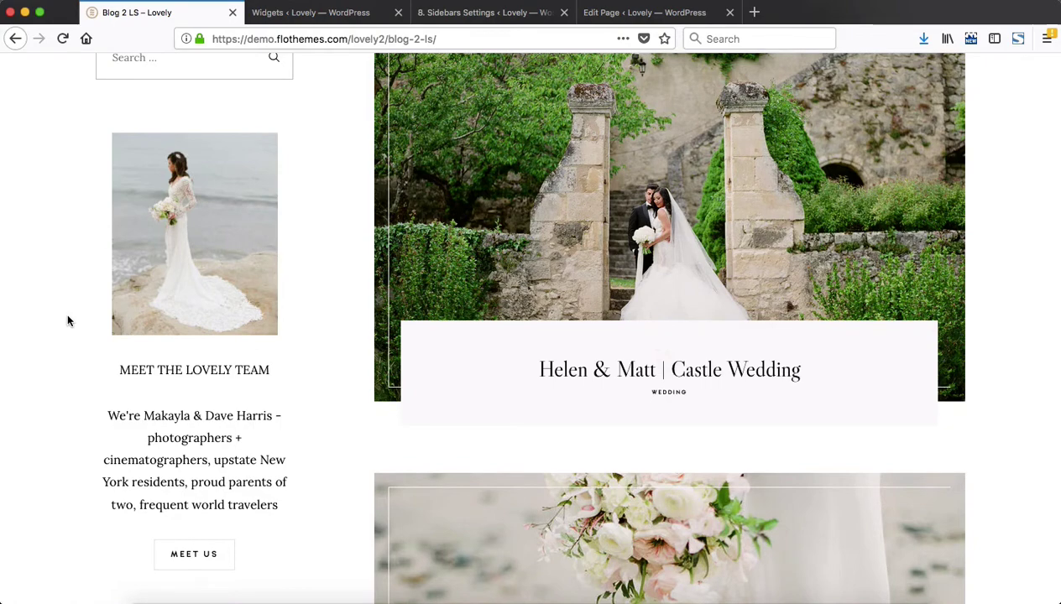
pyautogui.scroll(-2, 70, 379)
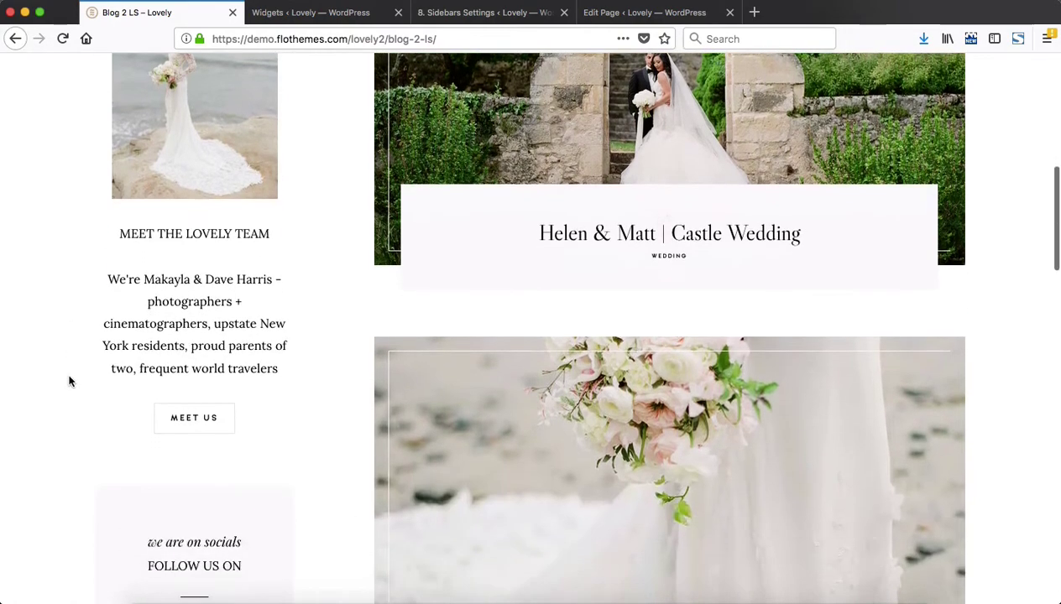
pyautogui.scroll(5, 70, 379)
pyautogui.scroll(-8, 69, 381)
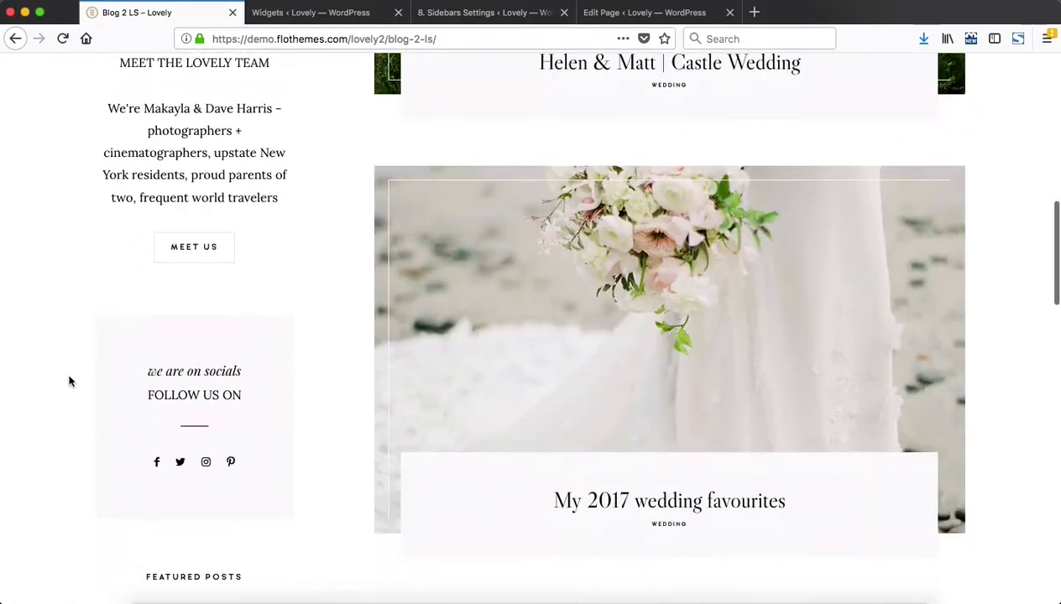
pyautogui.scroll(7, 69, 382)
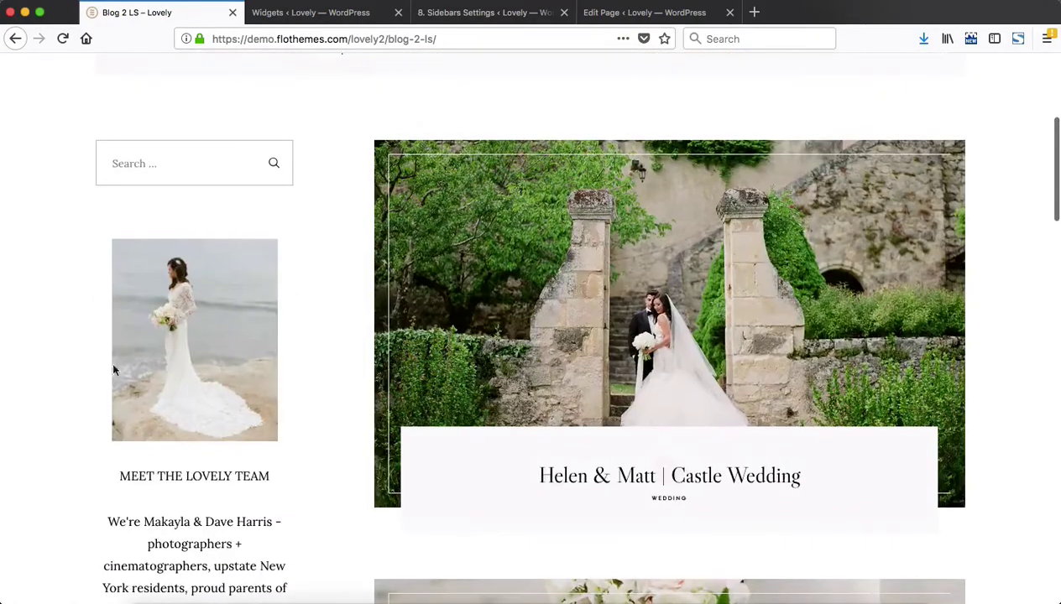
pyautogui.scroll(-1, 186, 282)
pyautogui.scroll(-2, 185, 283)
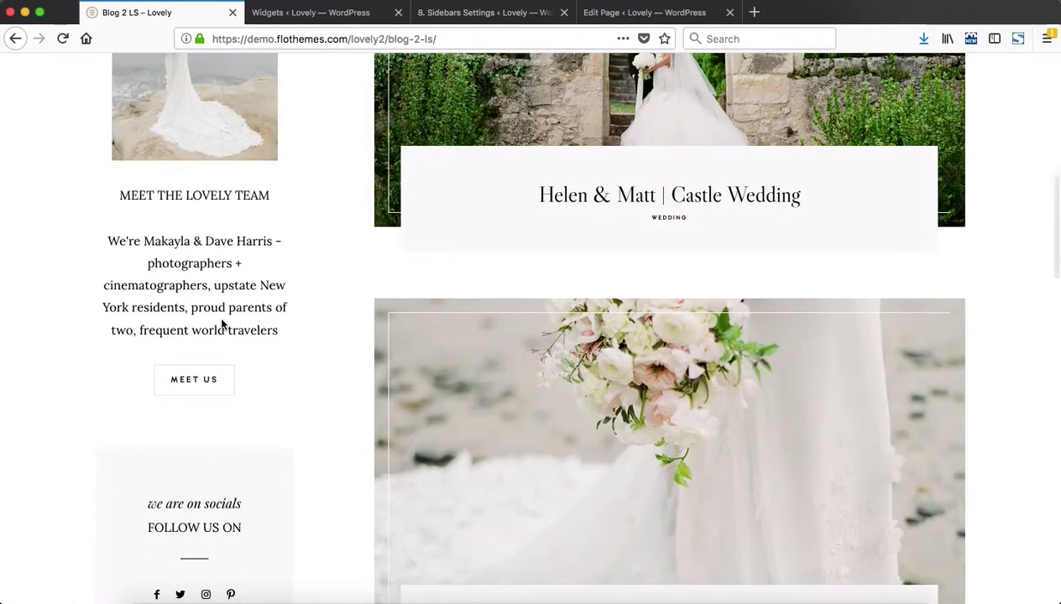
pyautogui.scroll(-3, 224, 243)
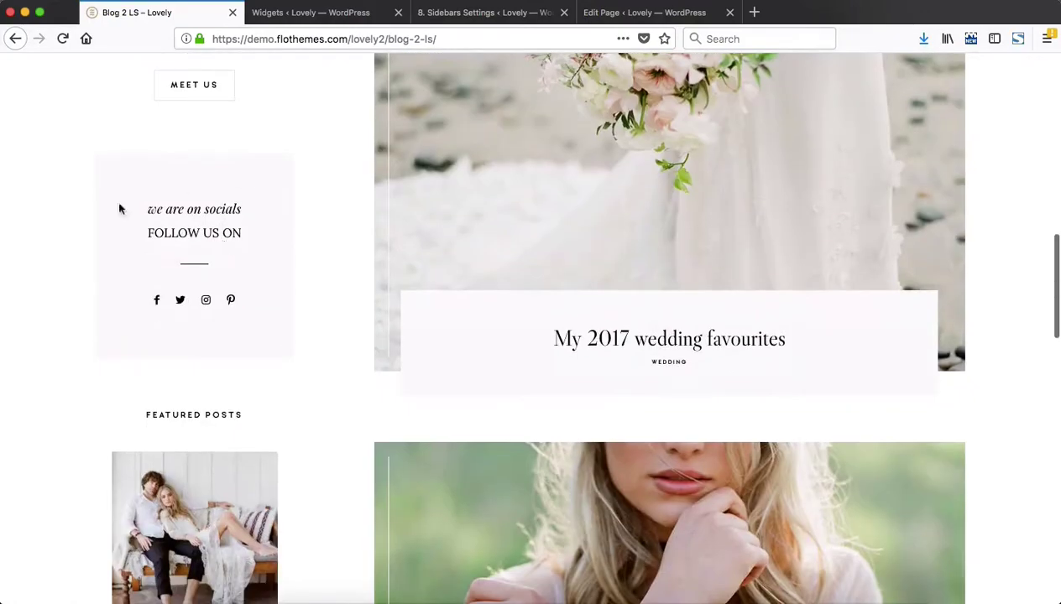
pyautogui.scroll(-5, 159, 311)
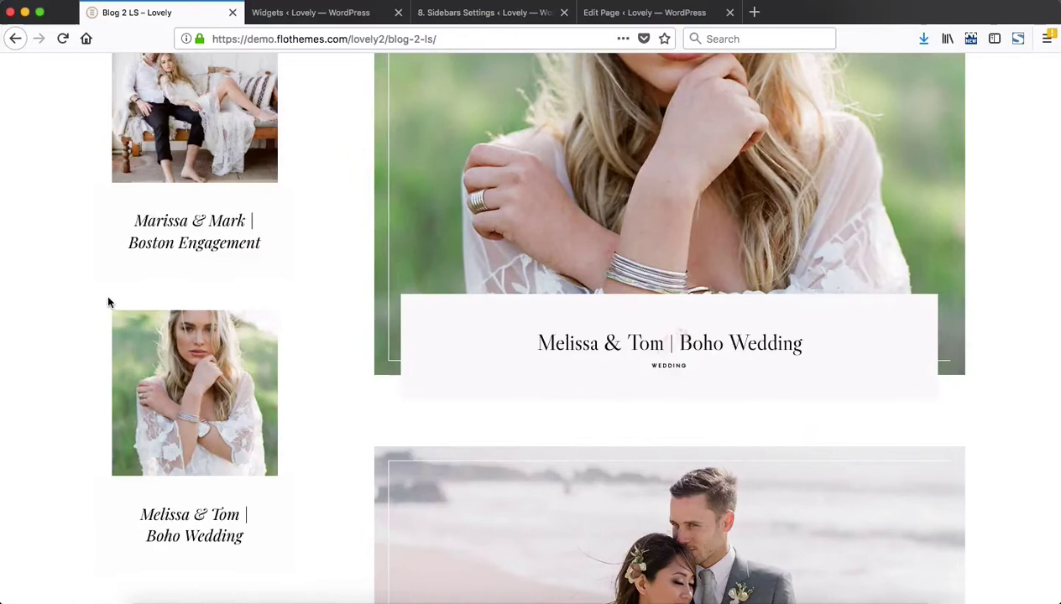
pyautogui.scroll(-5, 107, 303)
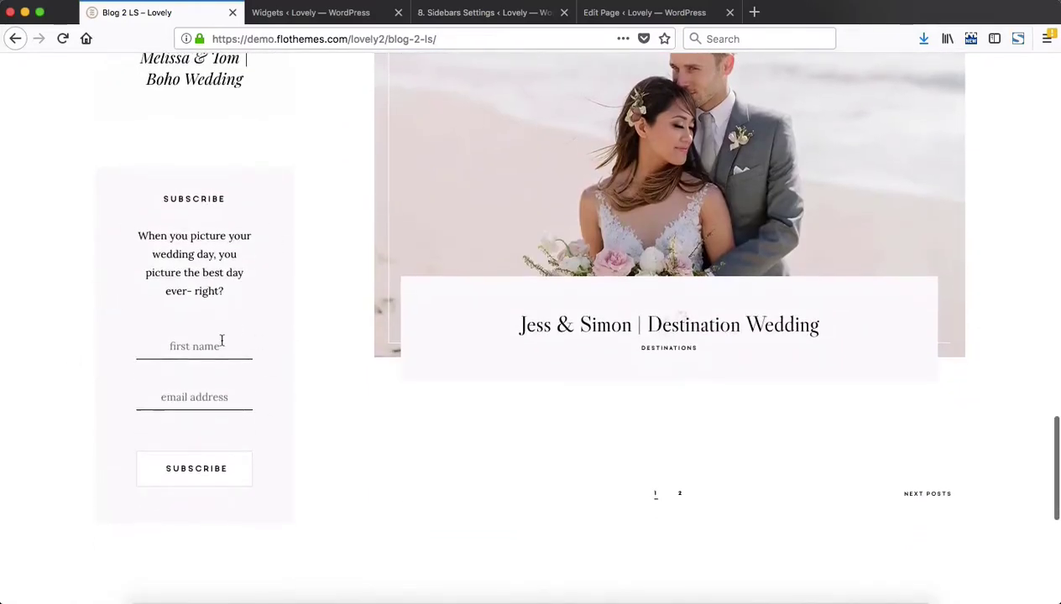
pyautogui.scroll(1, 317, 239)
pyautogui.hotkey('ctrl', 'Tab')
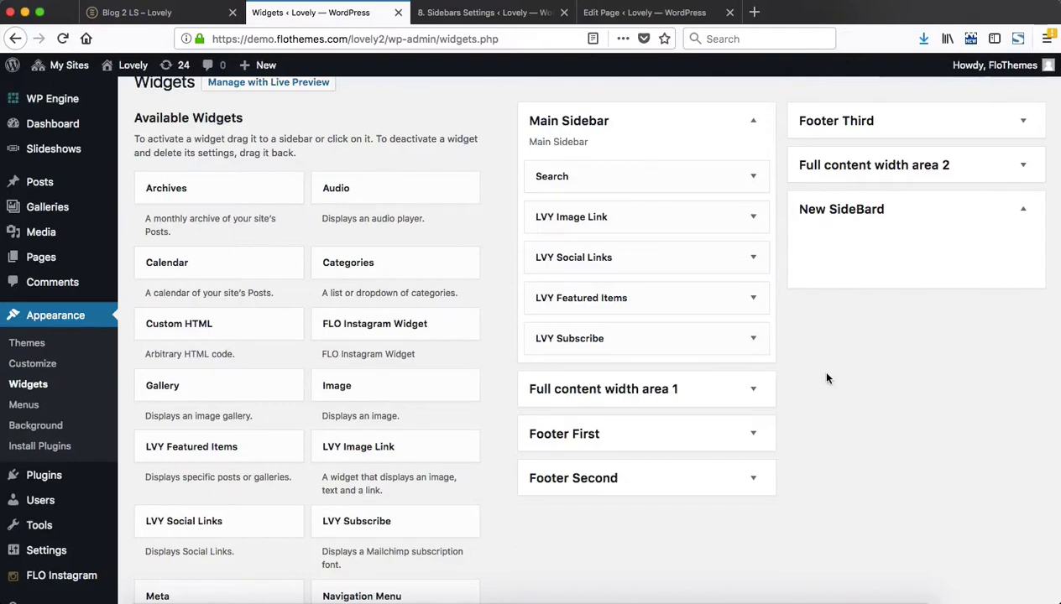
pyautogui.scroll(-2, 736, 452)
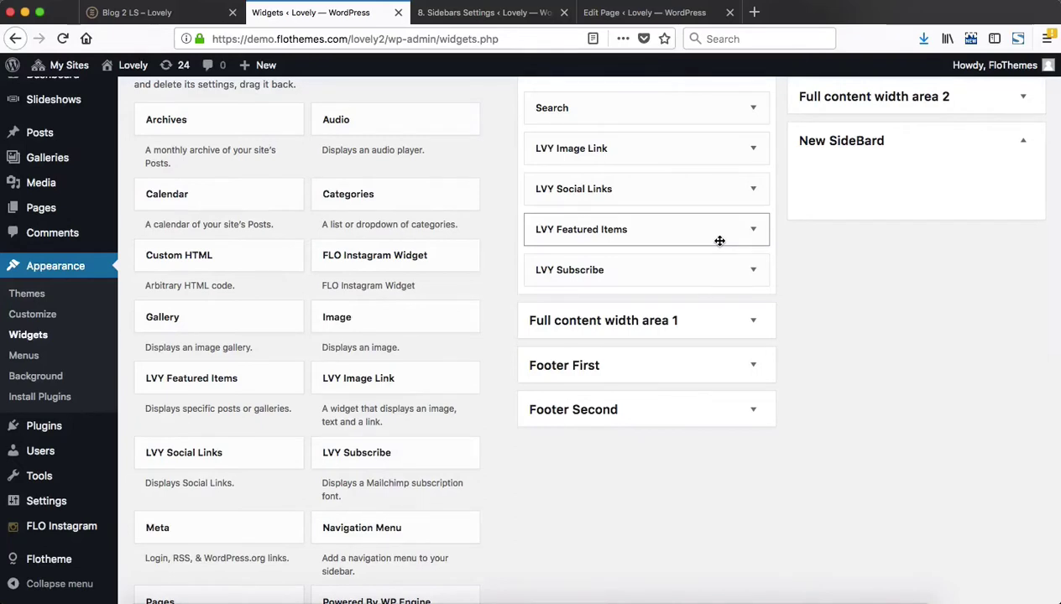
pyautogui.click(751, 152)
pyautogui.scroll(-2, 784, 340)
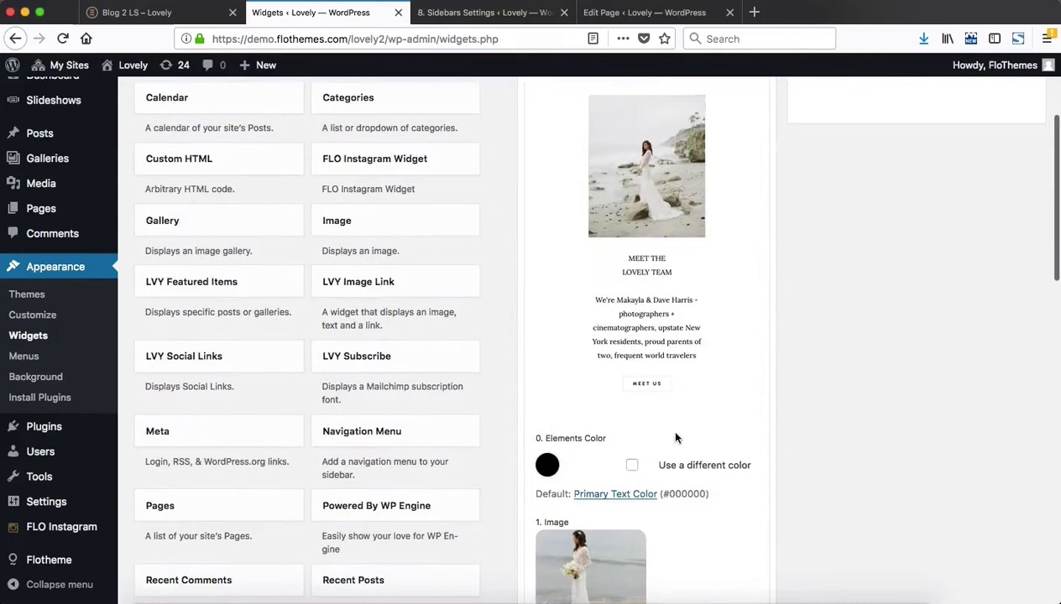
pyautogui.scroll(-5, 746, 335)
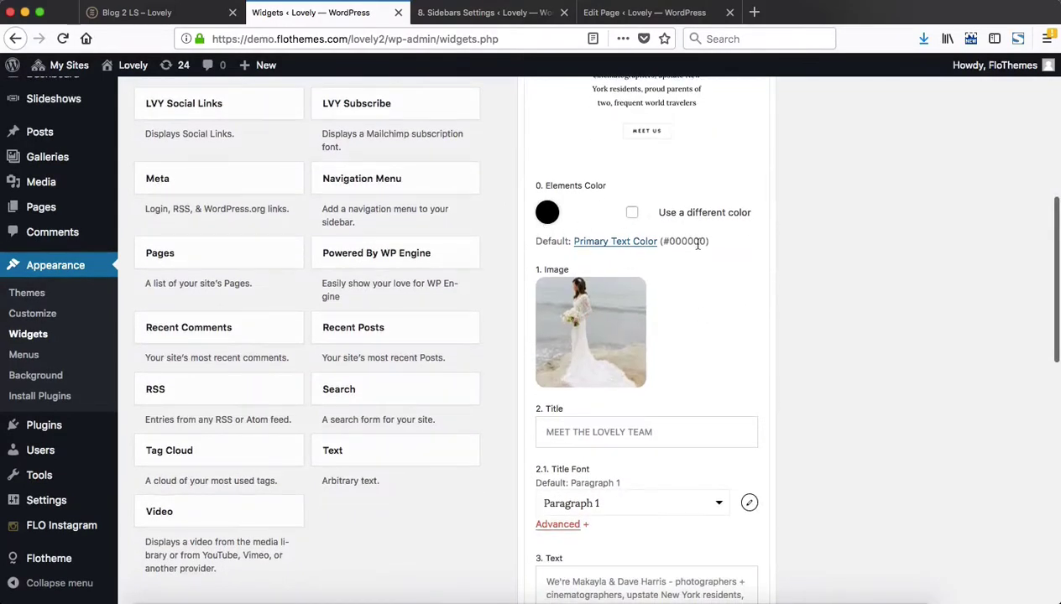
pyautogui.scroll(-3, 697, 243)
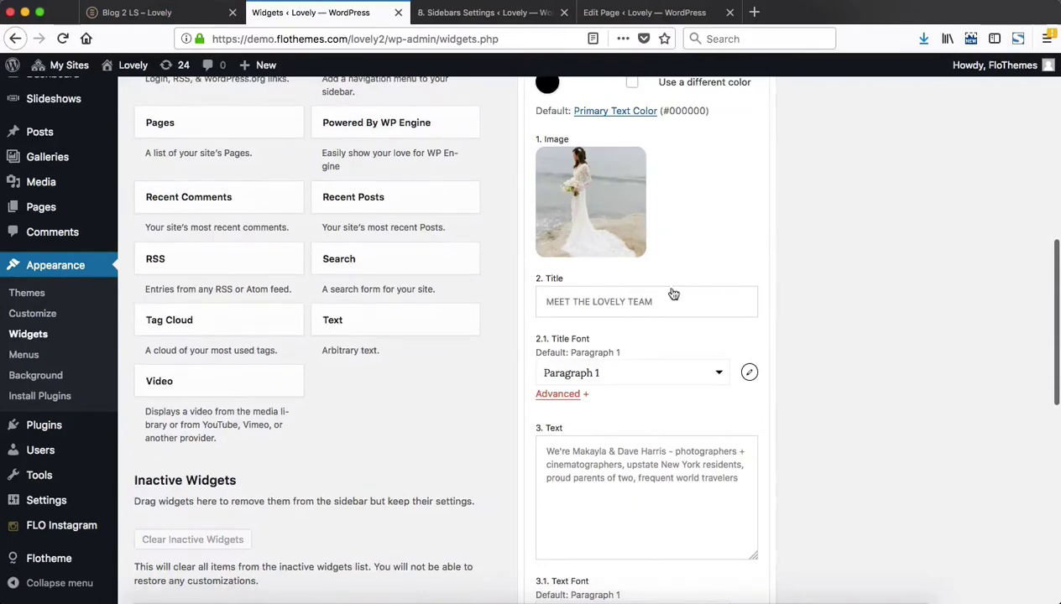
pyautogui.scroll(-4, 675, 296)
pyautogui.click(679, 296)
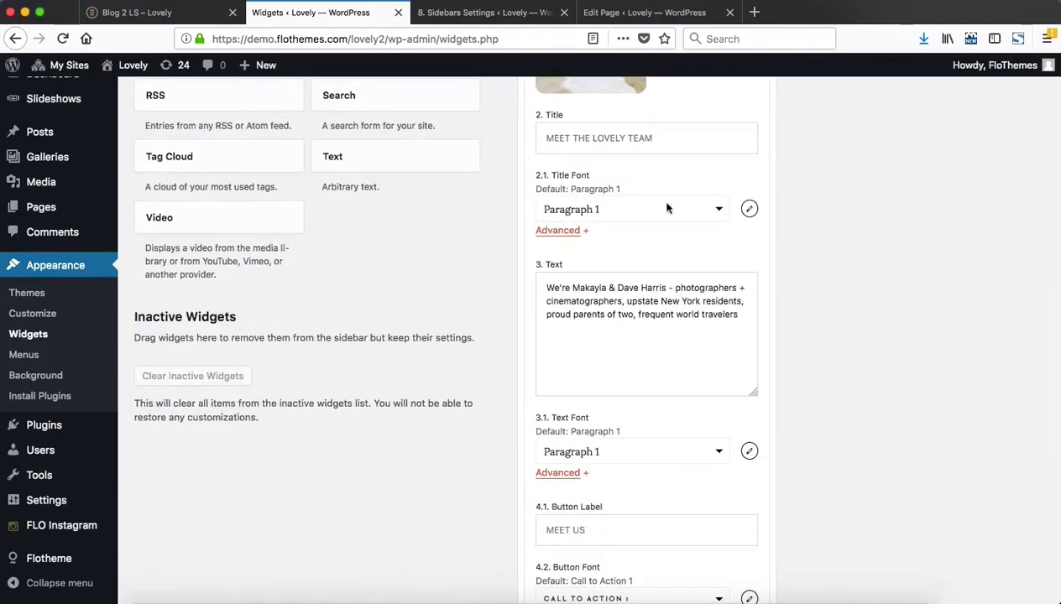
pyautogui.scroll(-5, 689, 265)
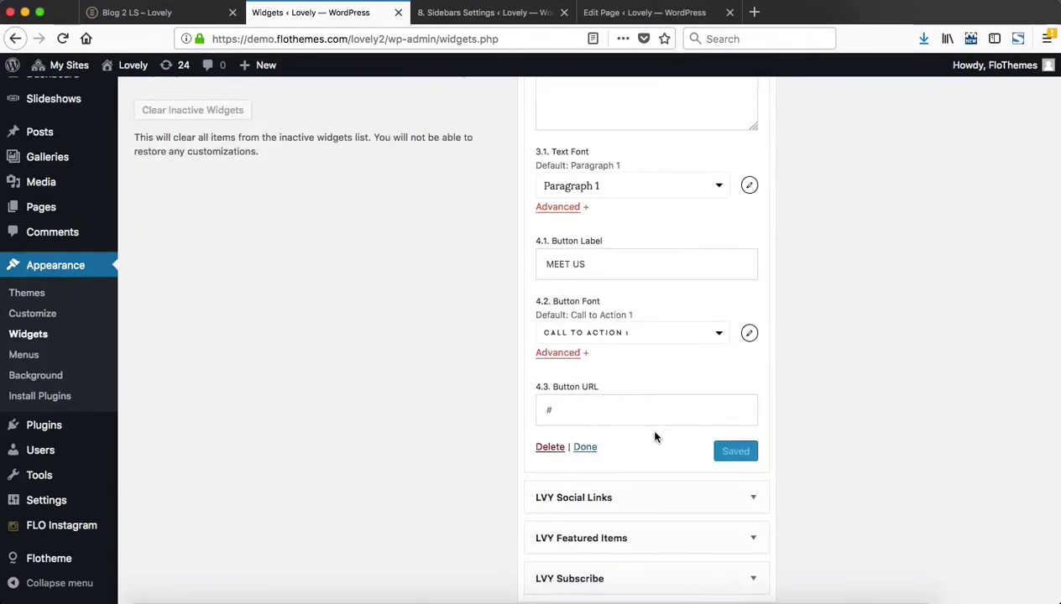
pyautogui.scroll(6, 794, 419)
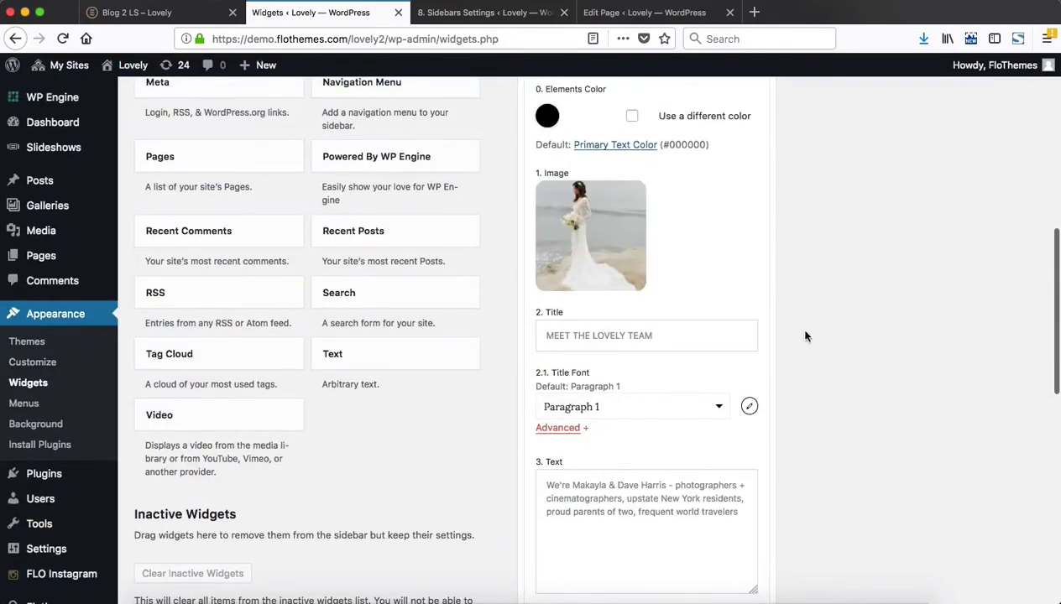
pyautogui.scroll(3, 807, 333)
pyautogui.scroll(4, 805, 335)
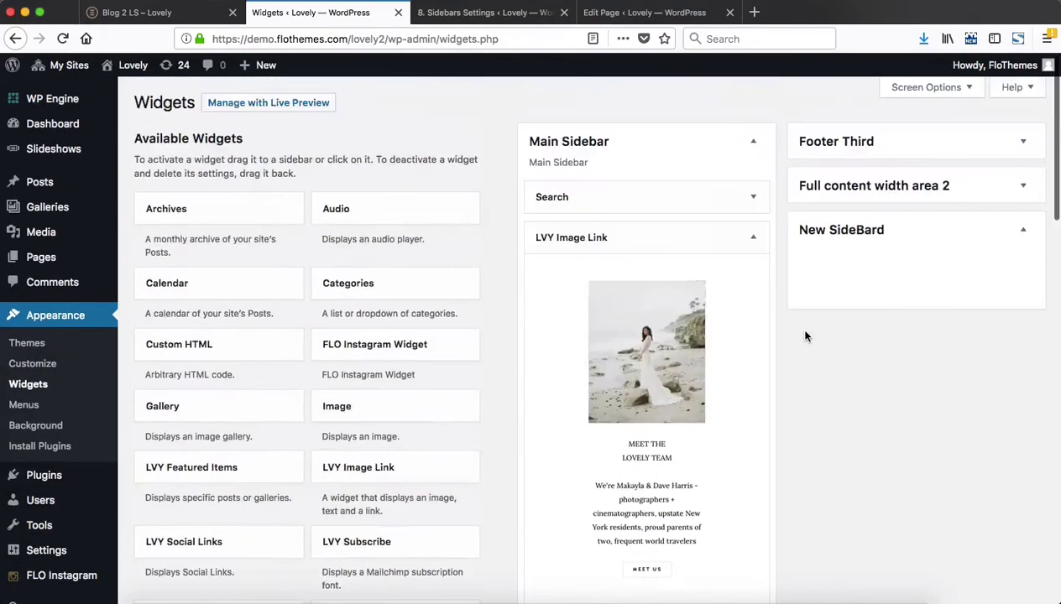
pyautogui.click(752, 239)
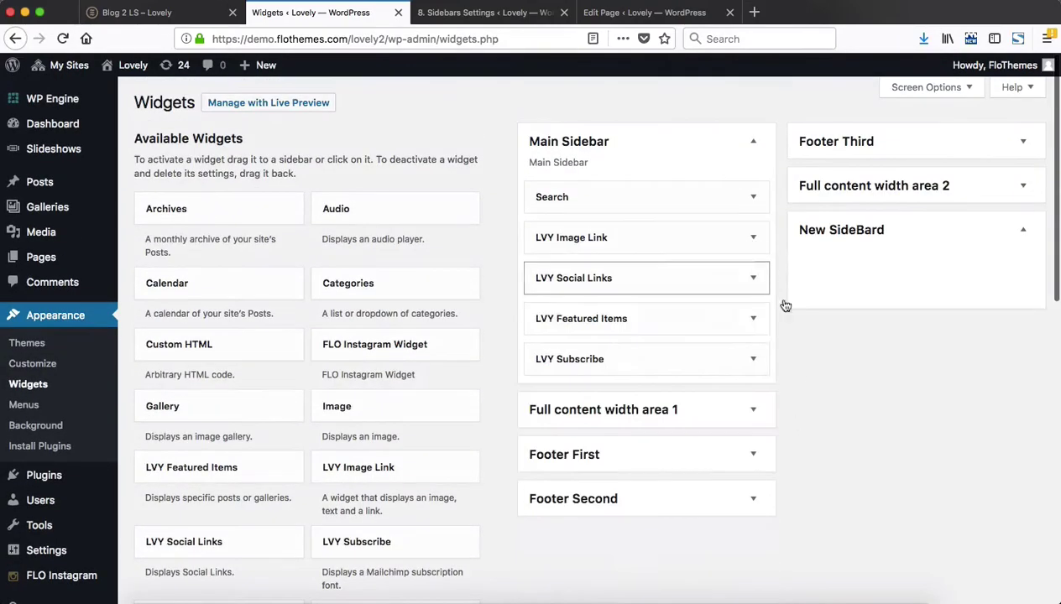
# Step: Expand the LVY Featured Items widget in Main Sidebar and review its settings
pyautogui.click(739, 326)
pyautogui.scroll(-3, 848, 364)
pyautogui.scroll(-2, 847, 364)
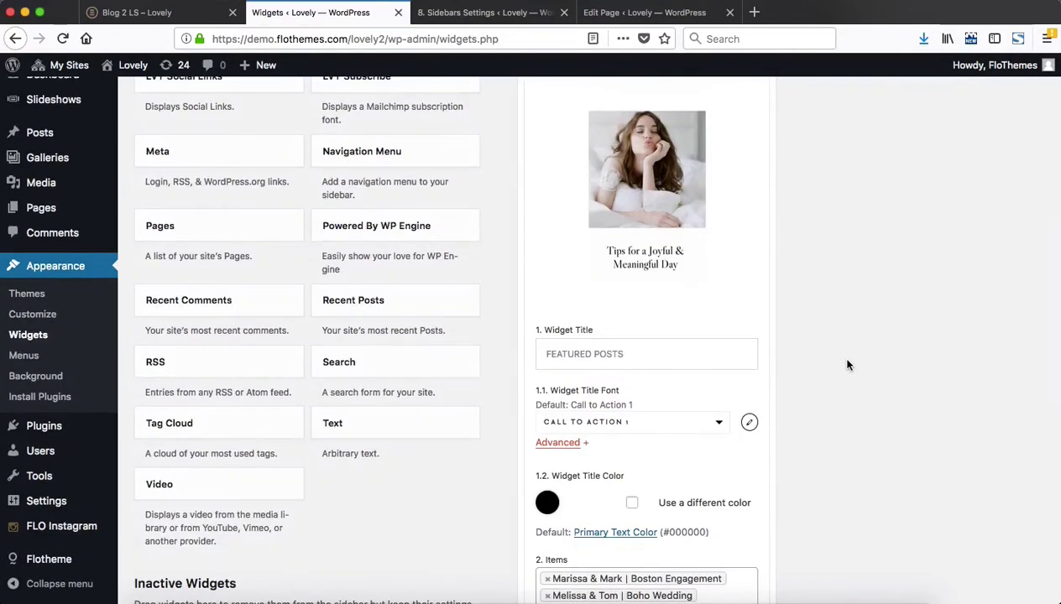
pyautogui.scroll(-1, 835, 357)
pyautogui.scroll(-1, 660, 267)
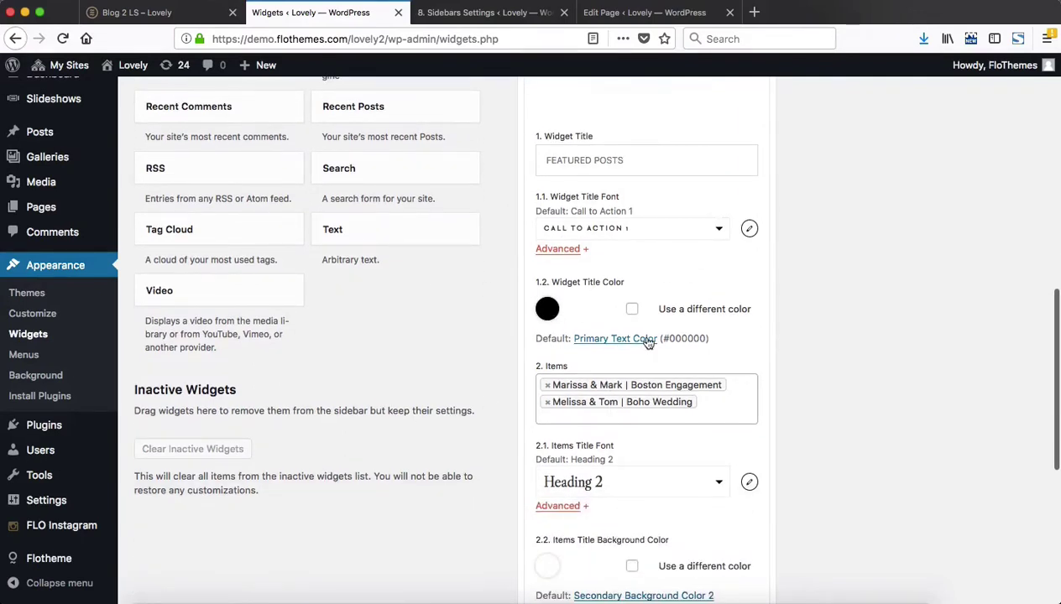
pyautogui.scroll(-1, 647, 343)
# Step: Browse the widget's Items post search list, close it without adding posts, and collapse the widget
pyautogui.click(714, 349)
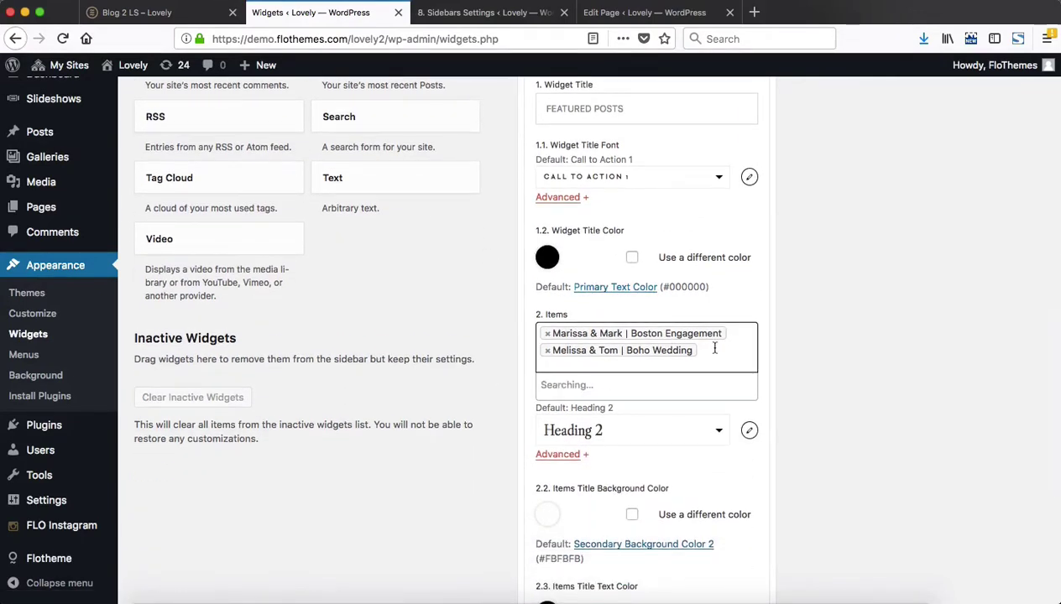
pyautogui.scroll(-3, 843, 346)
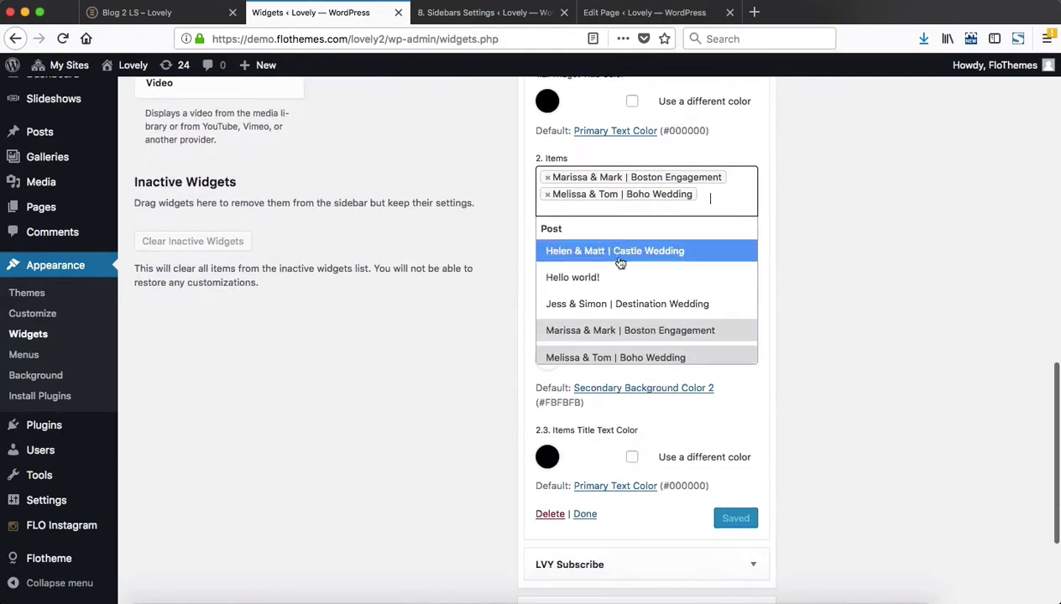
pyautogui.scroll(-5, 612, 277)
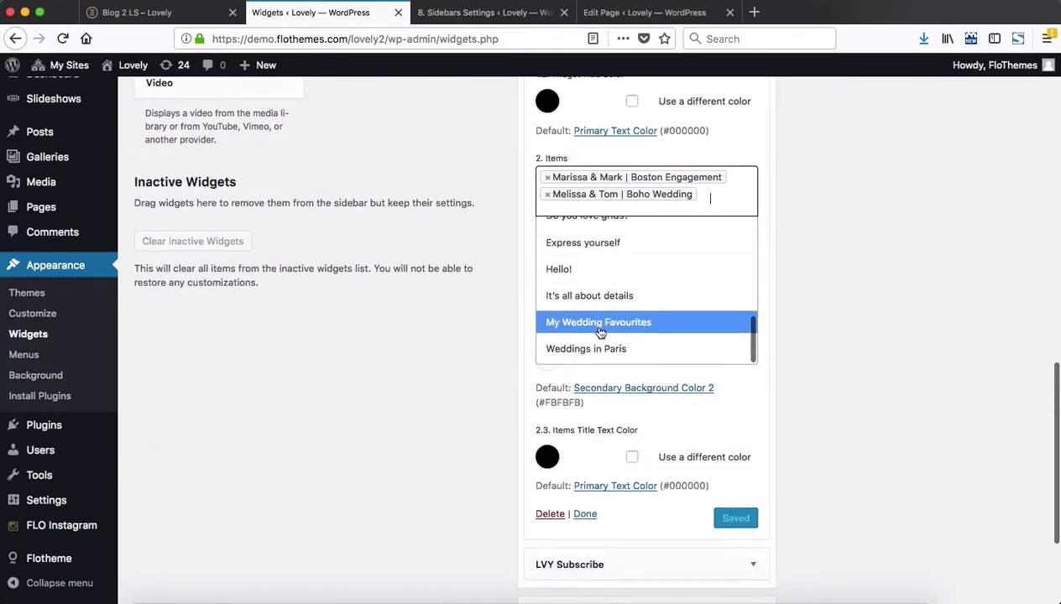
pyautogui.click(847, 280)
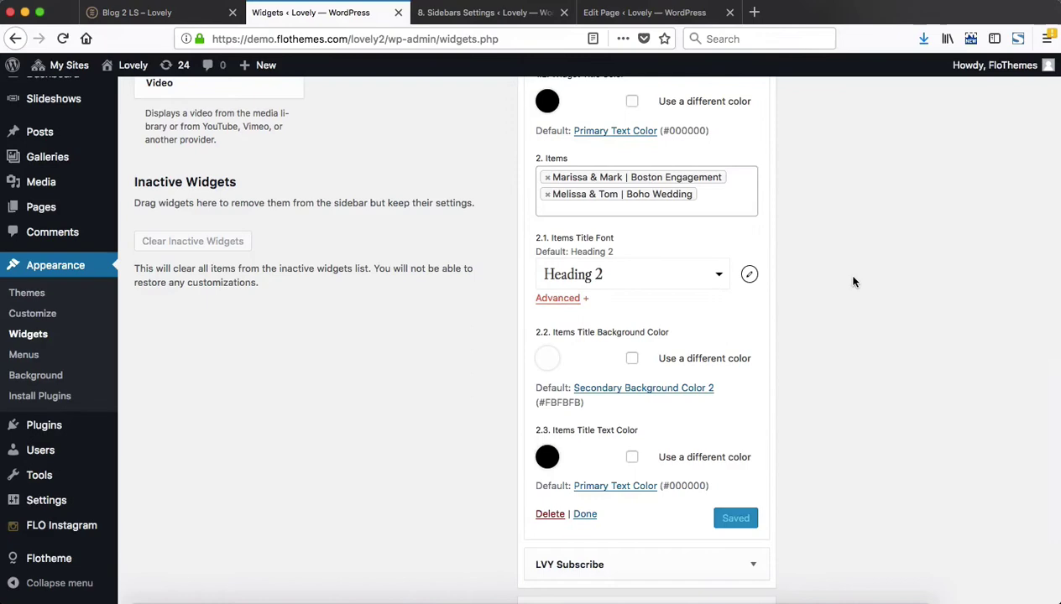
pyautogui.scroll(-2, 852, 282)
pyautogui.scroll(15, 853, 280)
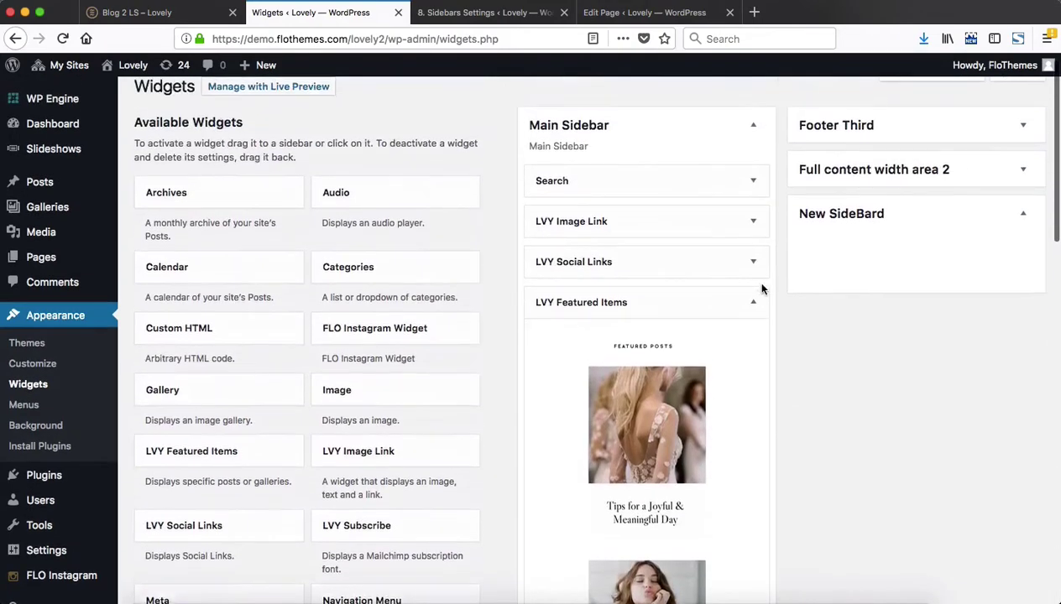
pyautogui.click(752, 309)
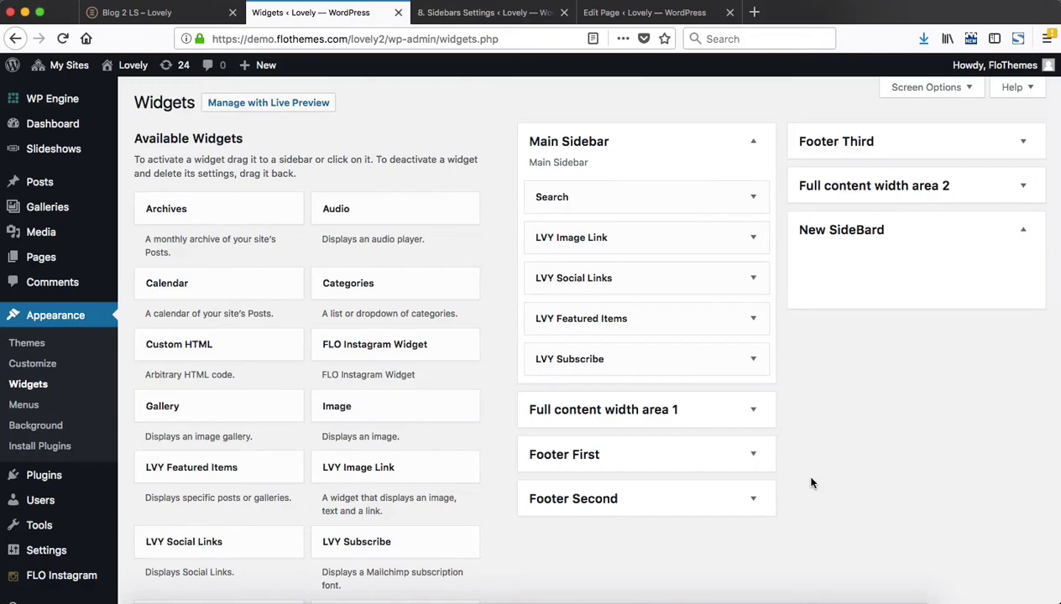
# Step: Cycle through the Sidebars Settings, Edit Page and live Blog 2 LS tabs
pyautogui.hotkey('ctrl', 'Tab')
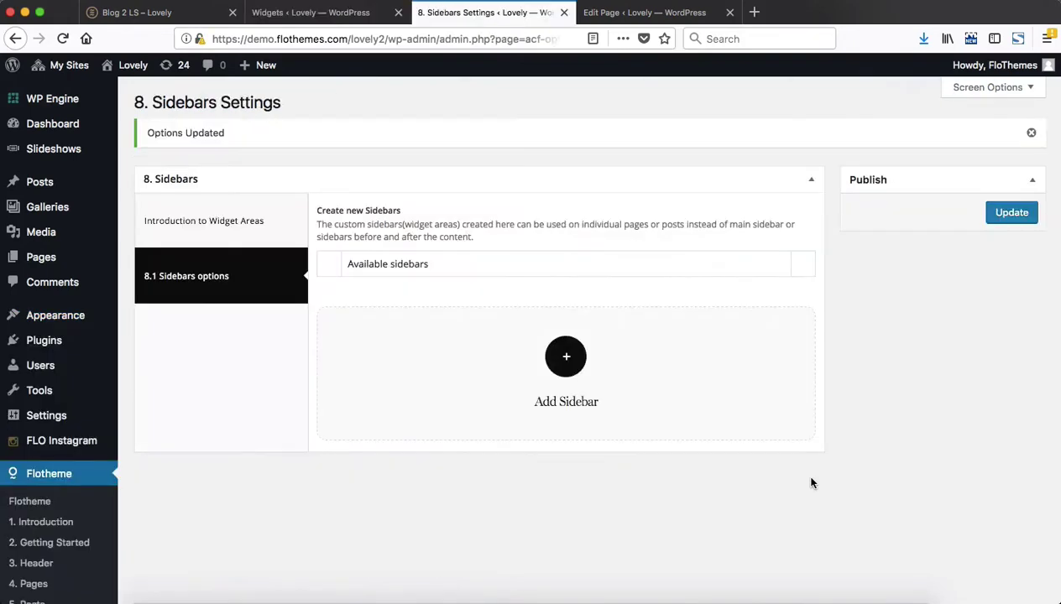
pyautogui.hotkey('ctrl', 'Tab')
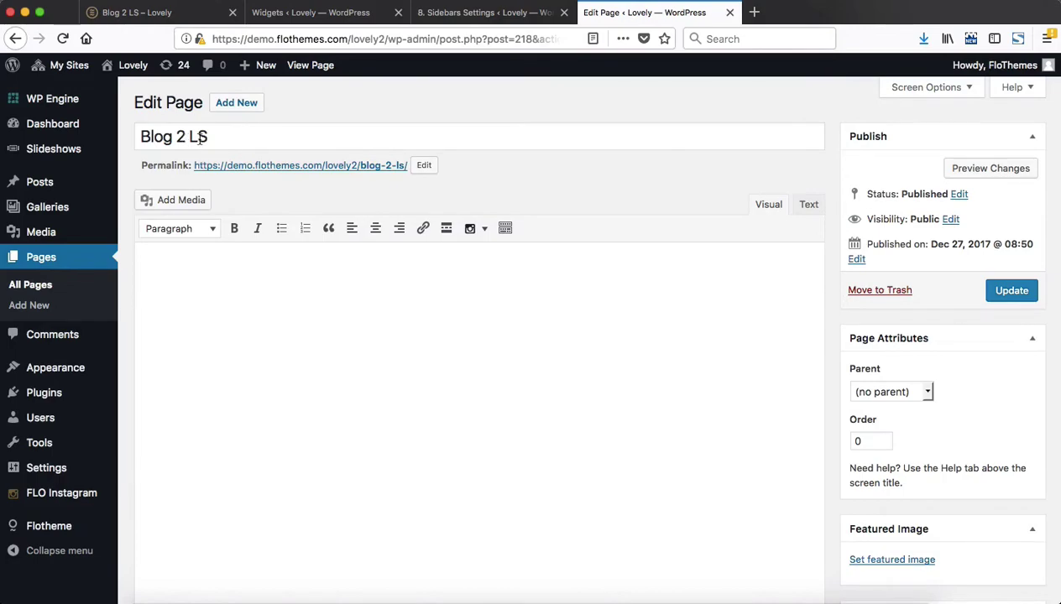
pyautogui.hotkey('ctrl', 'Tab')
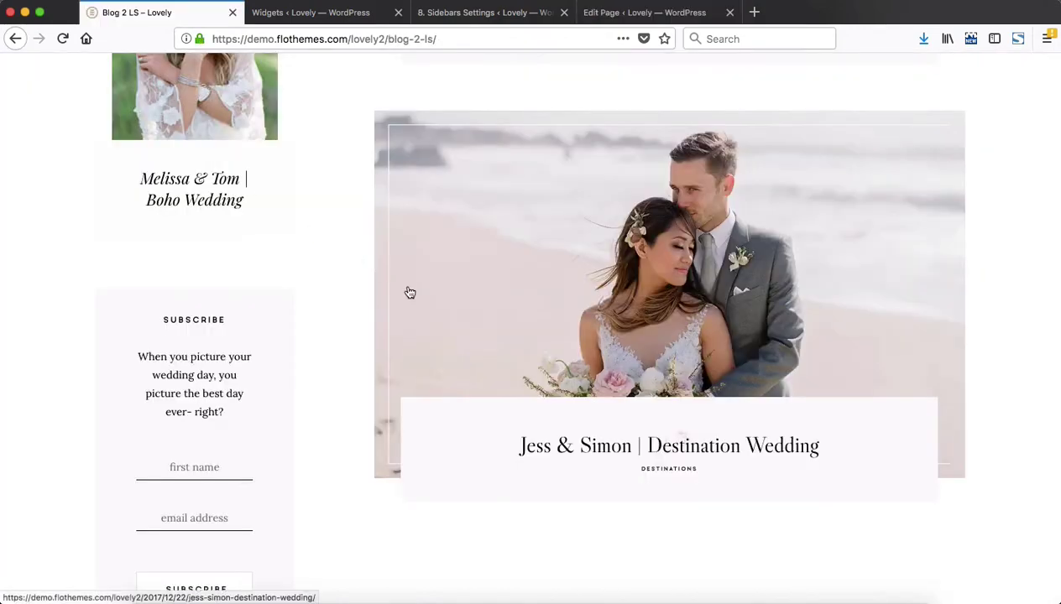
pyautogui.scroll(10, 408, 291)
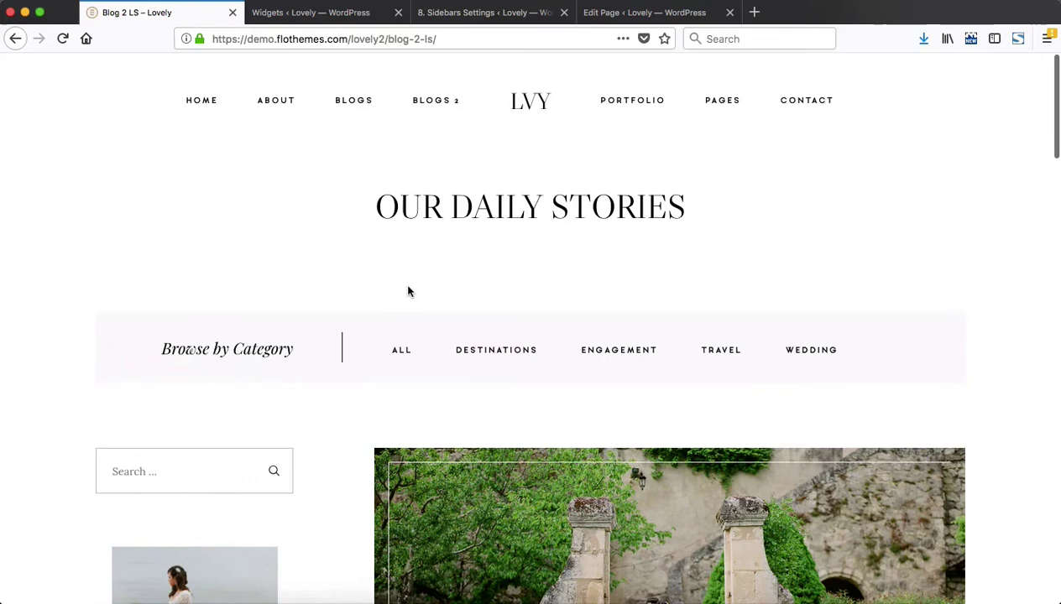
# Step: Check the Edit Page widget area list, leave it on Main Sidebar, and return to Sidebars Settings
pyautogui.hotkey('ctrl', 'shift', 'Tab')
pyautogui.scroll(-5, 642, 363)
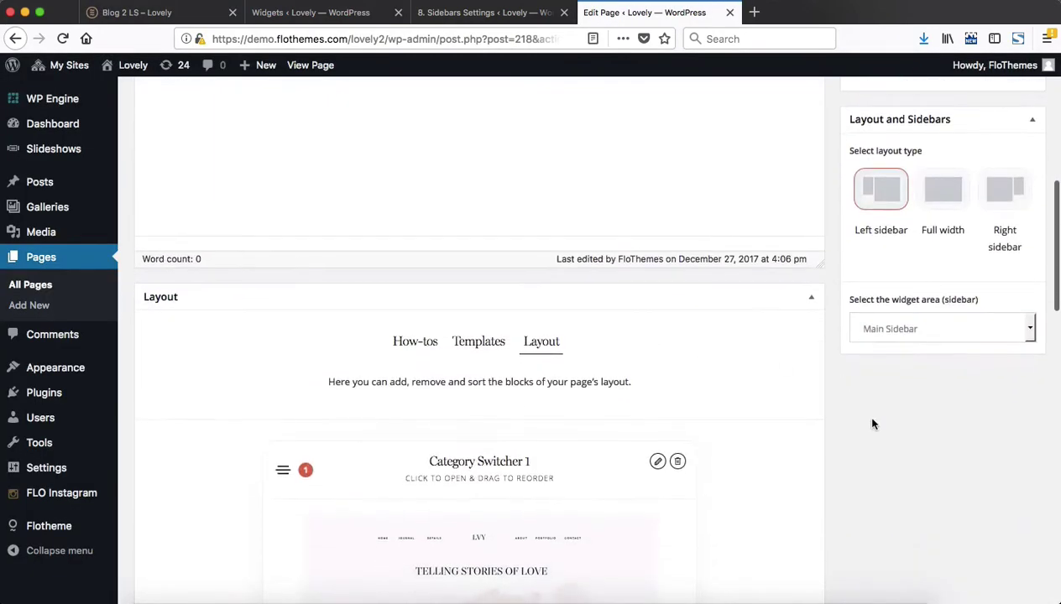
pyautogui.click(949, 333)
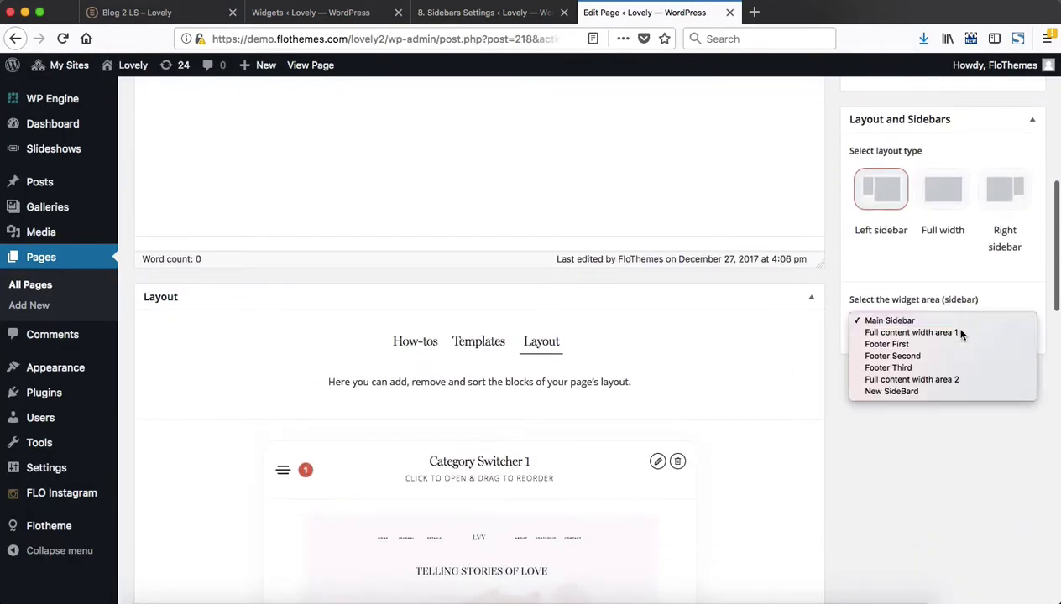
pyautogui.click(963, 602)
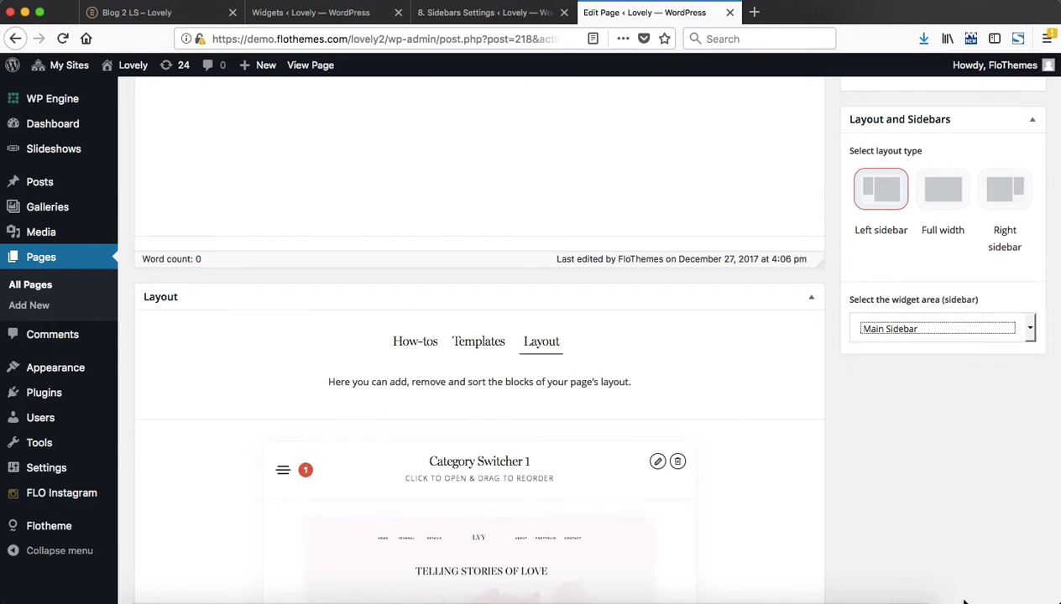
pyautogui.hotkey('ctrl', 'shift', 'Tab')
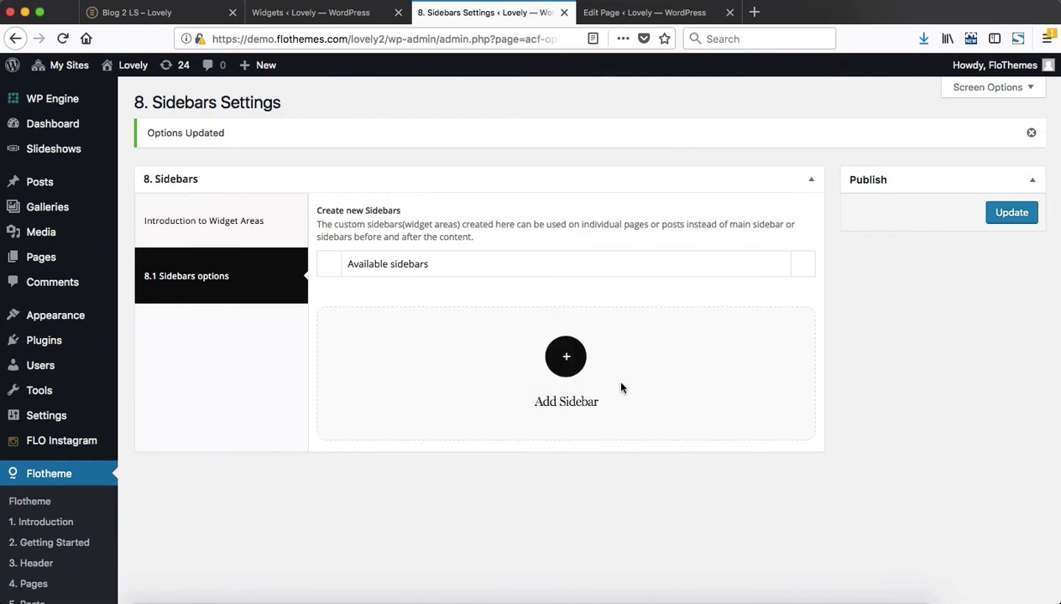
# Step: Reload the Flotheme 8. Sidebars settings page, confirming Leave Page
pyautogui.scroll(-5, 361, 467)
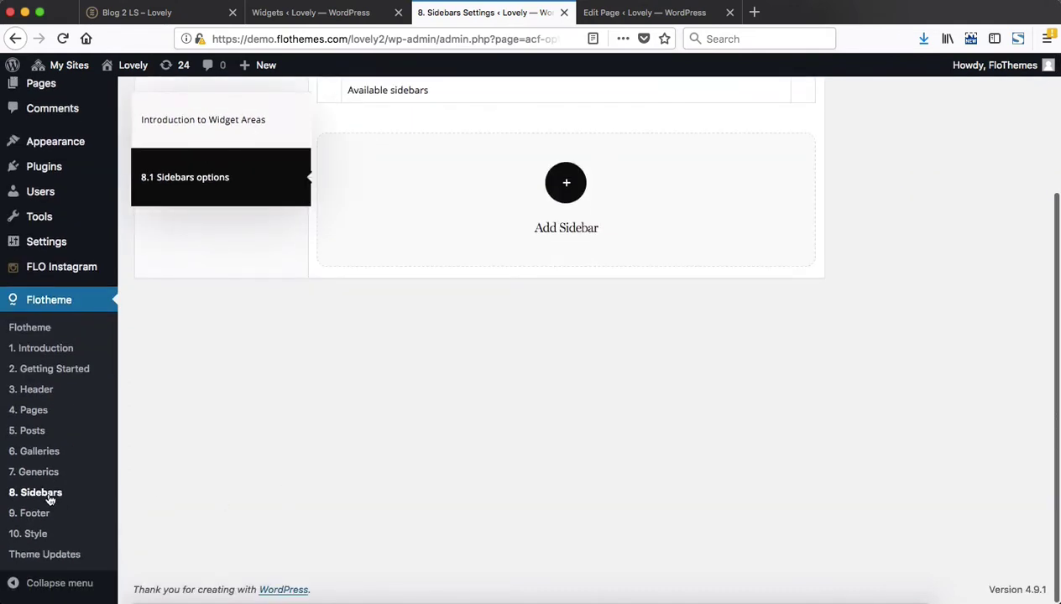
pyautogui.click(52, 491)
pyautogui.click(699, 287)
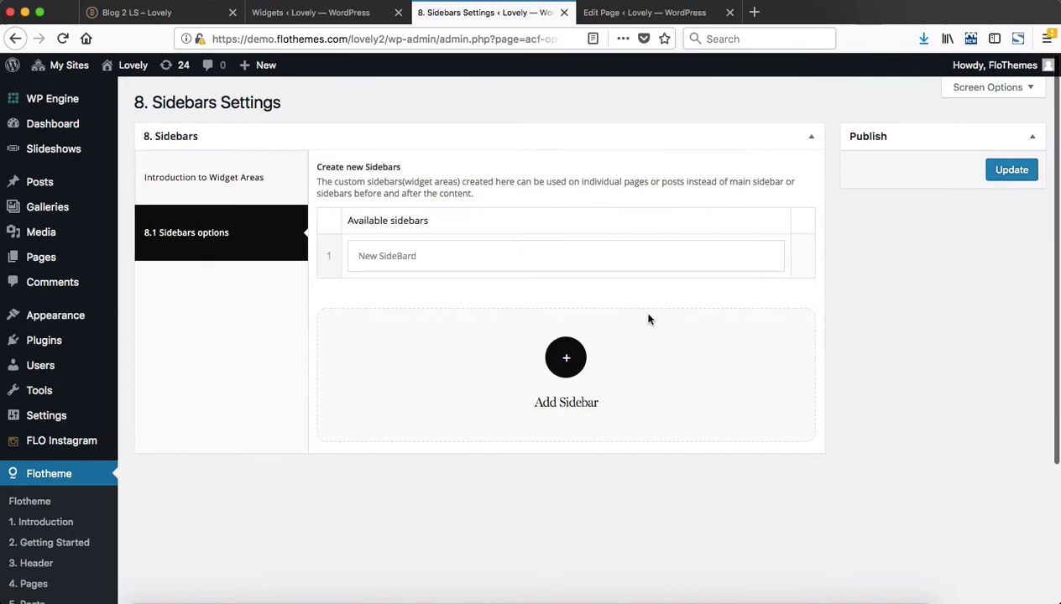
# Step: Read through the Introduction to Widget Areas guide and its Quick Overview
pyautogui.click(235, 192)
pyautogui.scroll(-3, 543, 286)
pyautogui.scroll(-5, 549, 284)
pyautogui.scroll(-5, 586, 369)
pyautogui.scroll(-4, 546, 379)
pyautogui.scroll(10, 495, 390)
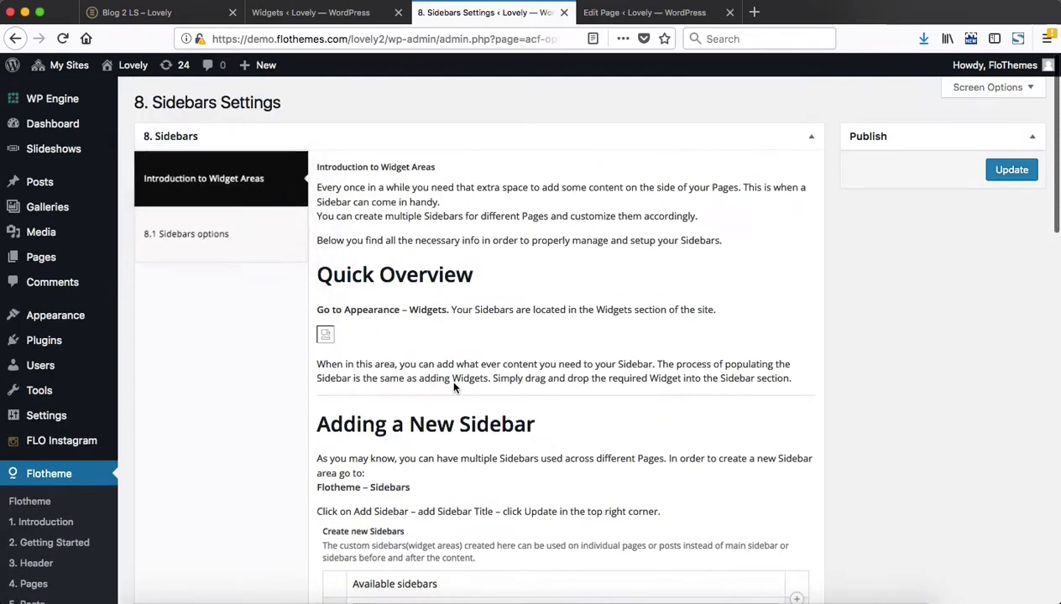
# Step: Add a second custom sidebar named 'title' under 8.1 Sidebars options and save it
pyautogui.click(274, 258)
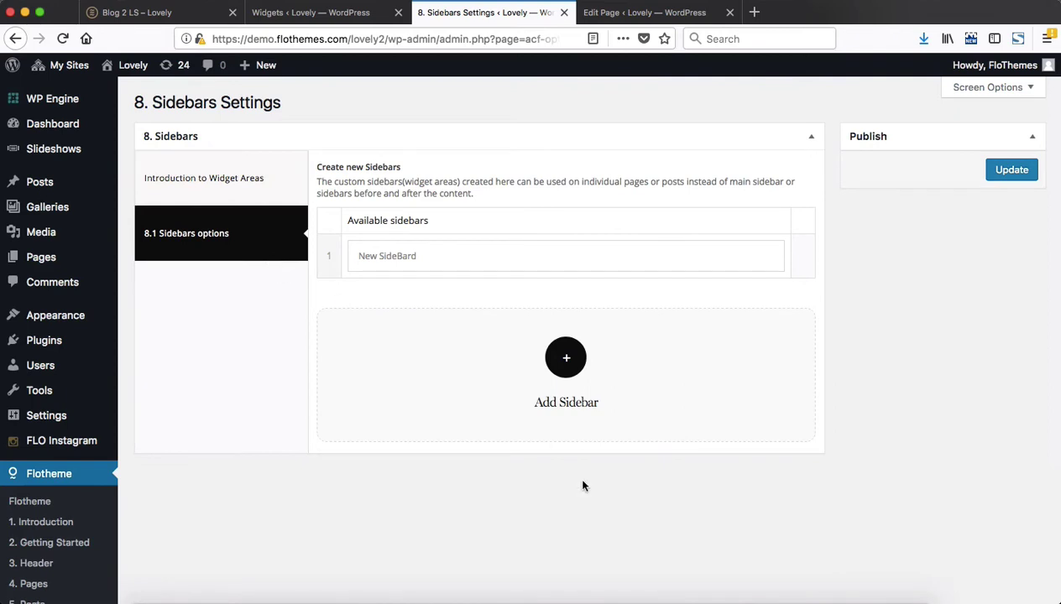
pyautogui.click(563, 361)
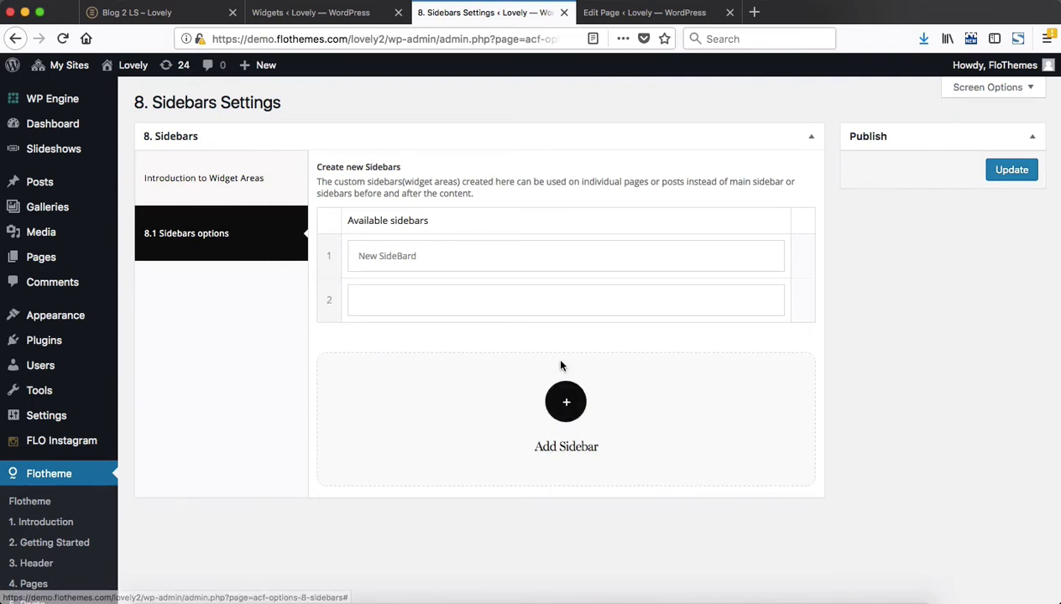
pyautogui.click(418, 303)
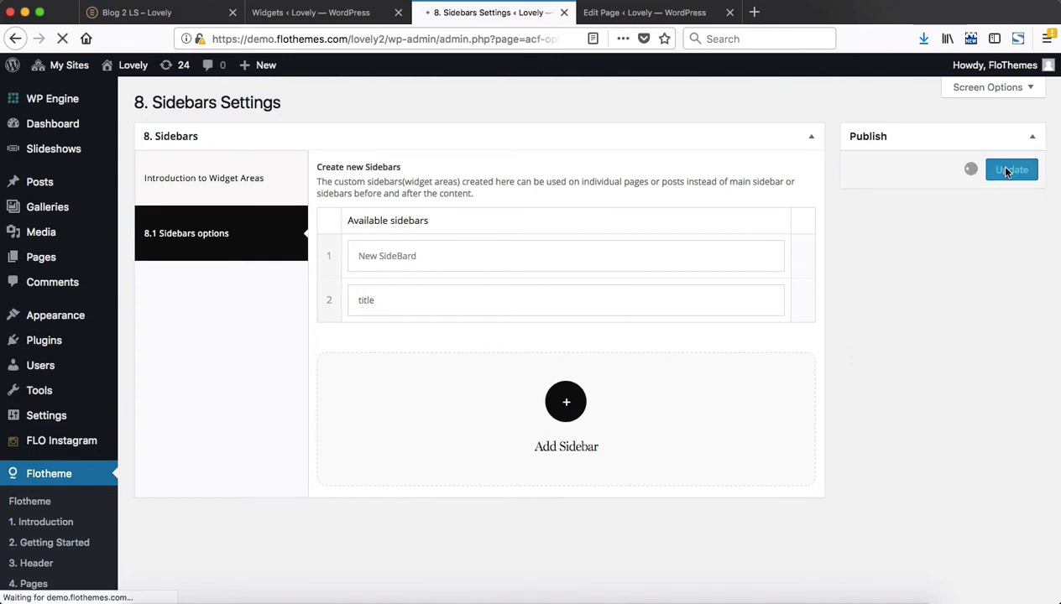
pyautogui.hotkey('ctrl', 'shift', 'Tab')
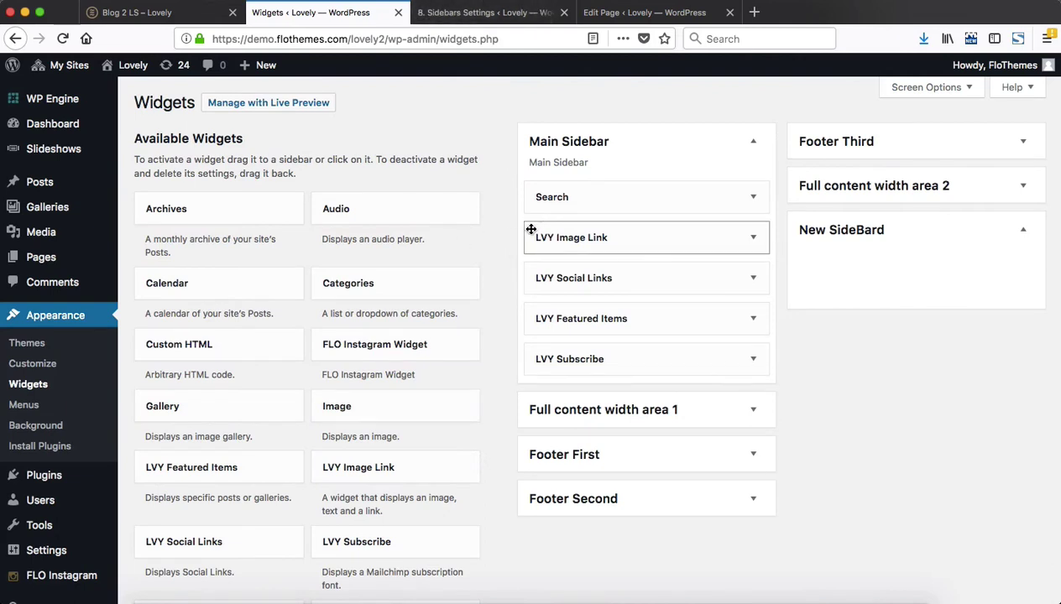
# Step: Reload the Widgets page and expand the new title sidebar
pyautogui.press('super+r')
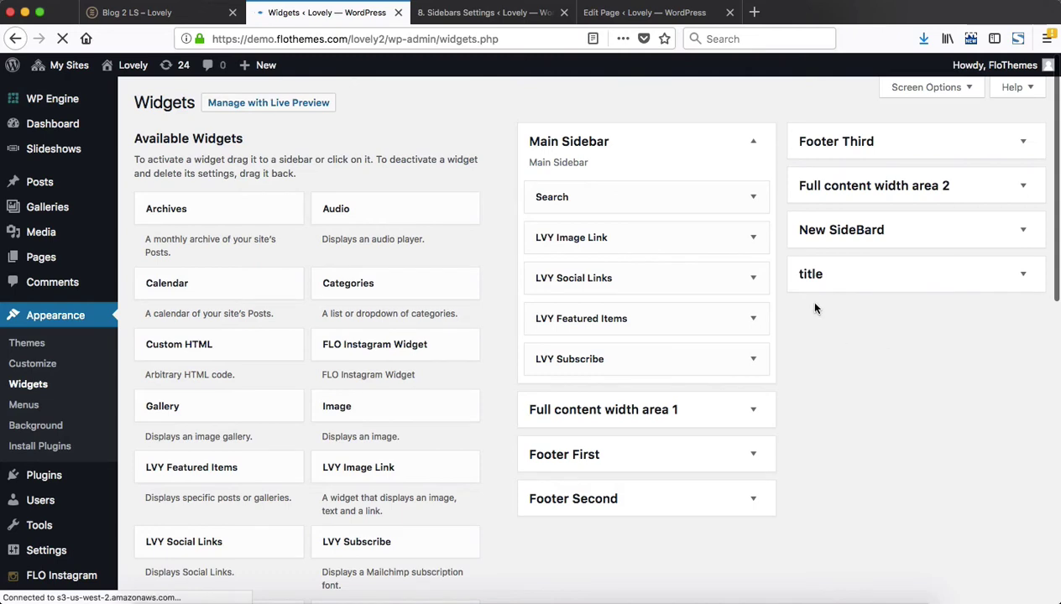
pyautogui.click(1025, 276)
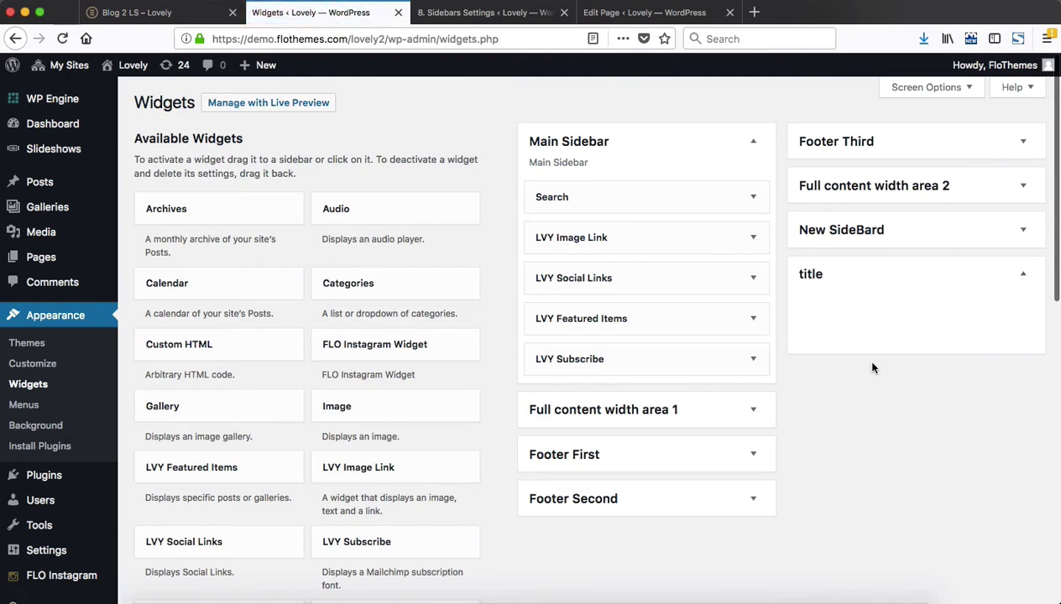
pyautogui.scroll(-3, 868, 369)
pyautogui.scroll(3, 369, 336)
pyautogui.scroll(-4, 367, 371)
# Step: Fill the title sidebar with LVY Image Link, LVY Social Links and a second LVY Image Link
pyautogui.moveTo(336, 340); pyautogui.dragTo(917, 178)
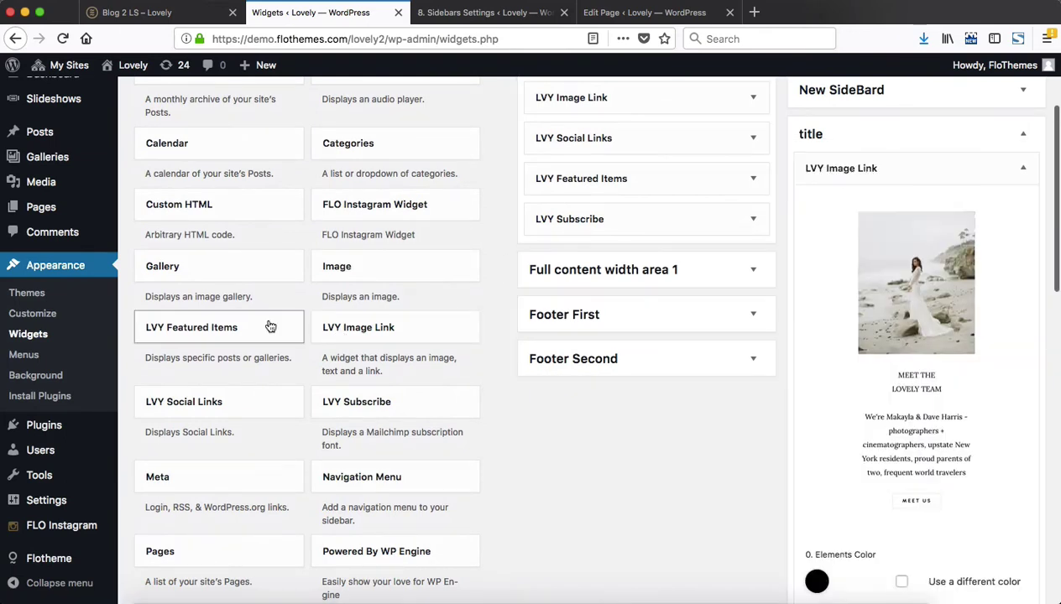
pyautogui.click(1021, 168)
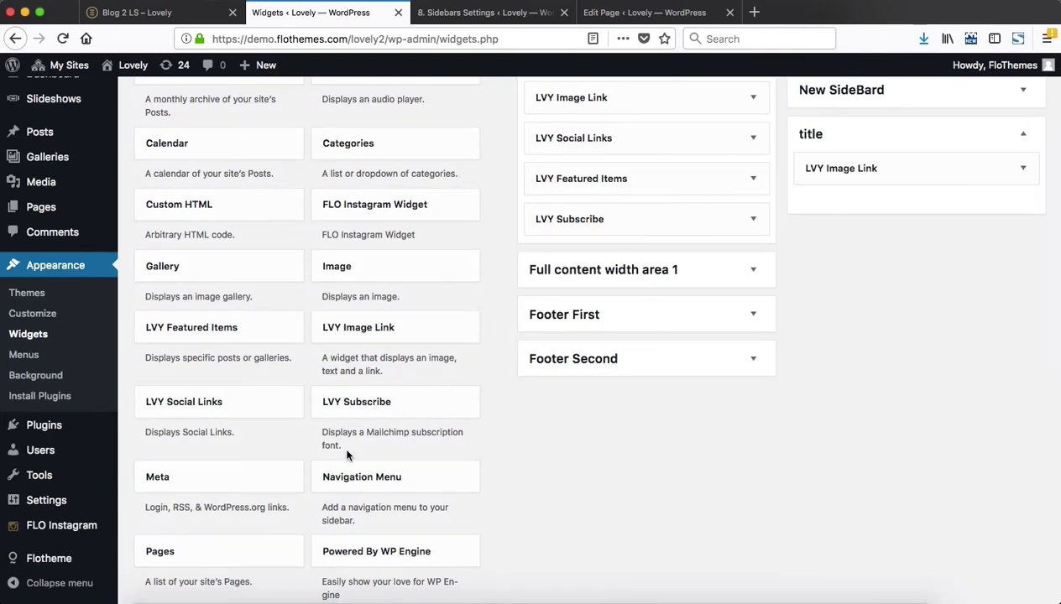
pyautogui.moveTo(211, 404); pyautogui.dragTo(906, 199)
pyautogui.click(1020, 208)
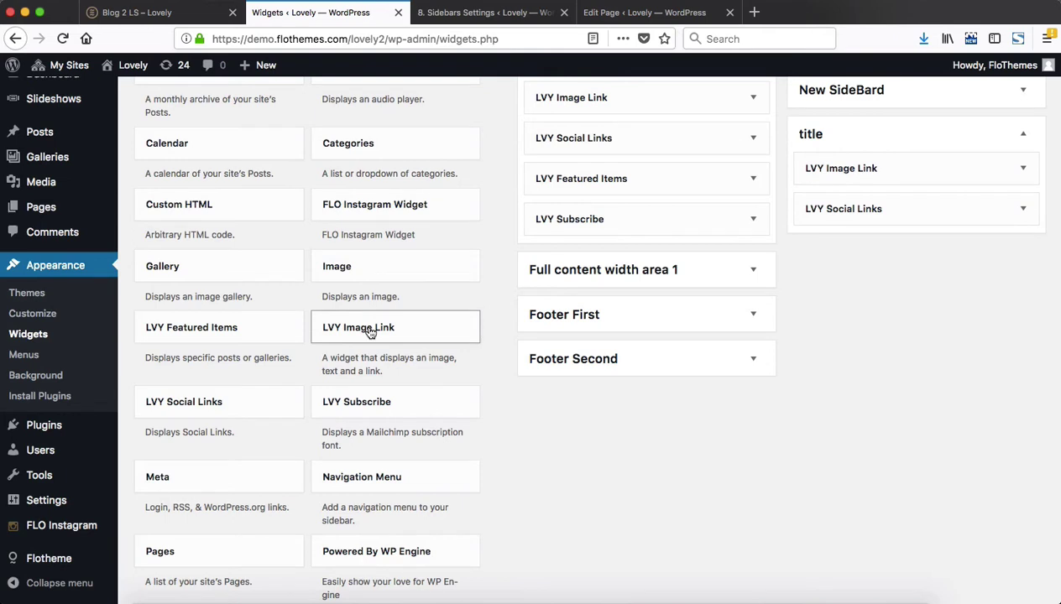
pyautogui.moveTo(369, 333); pyautogui.dragTo(901, 192)
pyautogui.click(1022, 210)
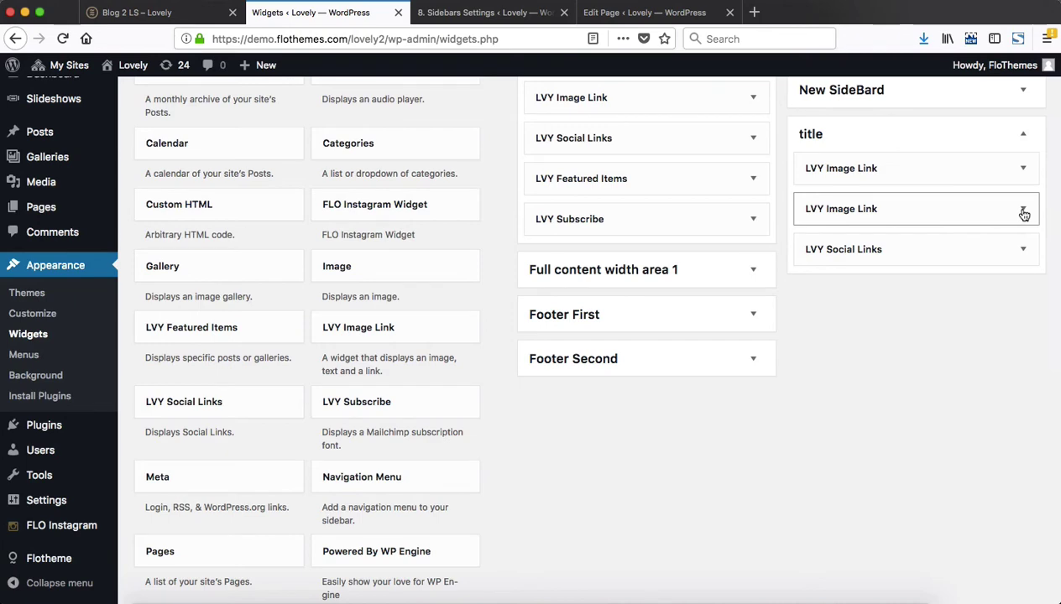
pyautogui.click(1023, 213)
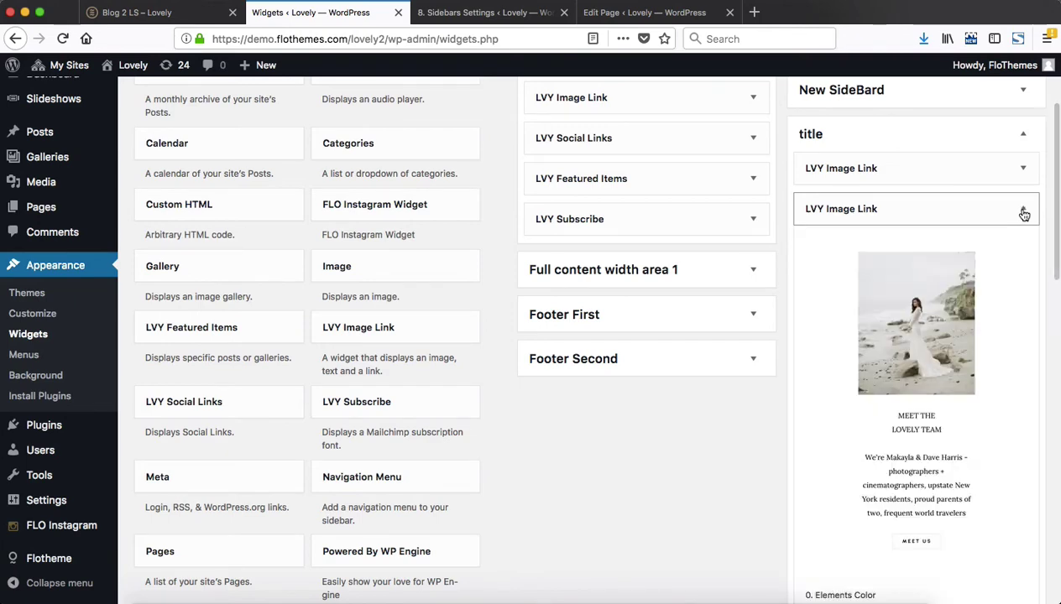
pyautogui.click(1023, 212)
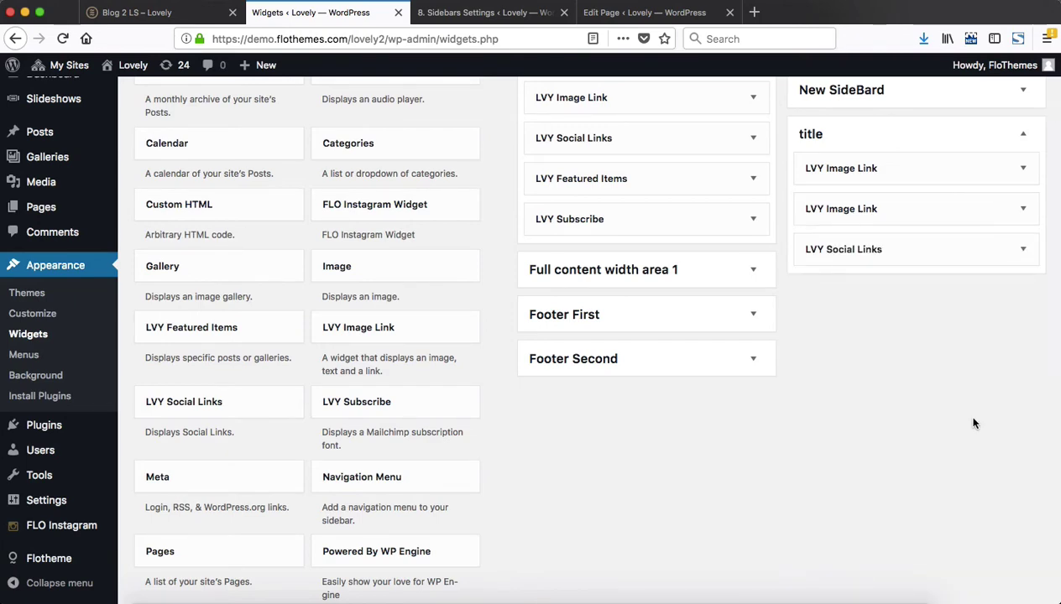
pyautogui.scroll(3, 973, 422)
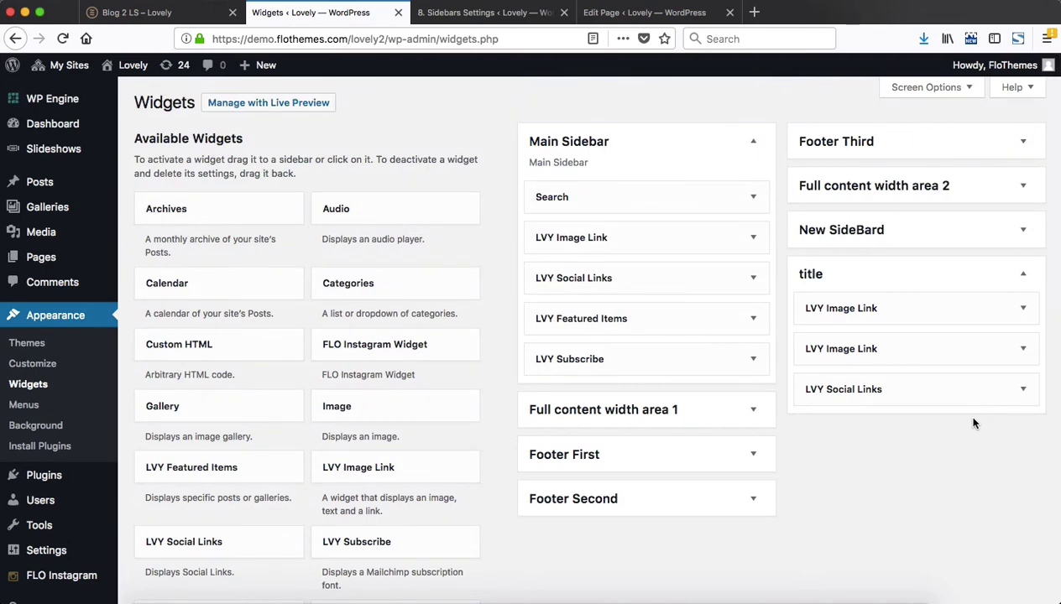
pyautogui.hotkey('ctrl', 'Tab')
pyautogui.hotkey('ctrl', 'Tab')
# Step: Give the new page a Left sidebar layout using the title widget area
pyautogui.scroll(10, 916, 498)
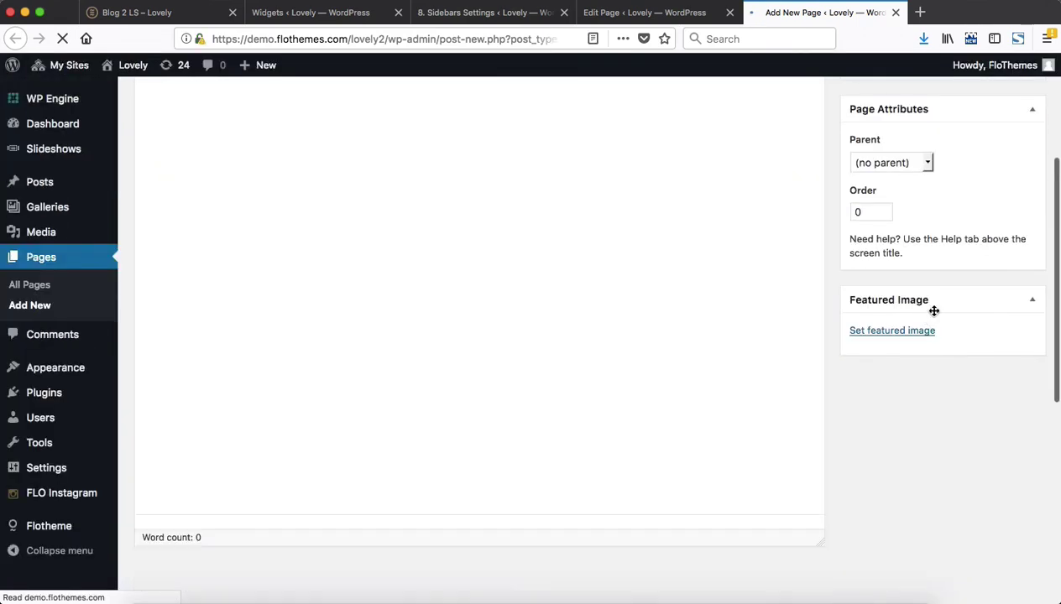
pyautogui.scroll(-4, 933, 311)
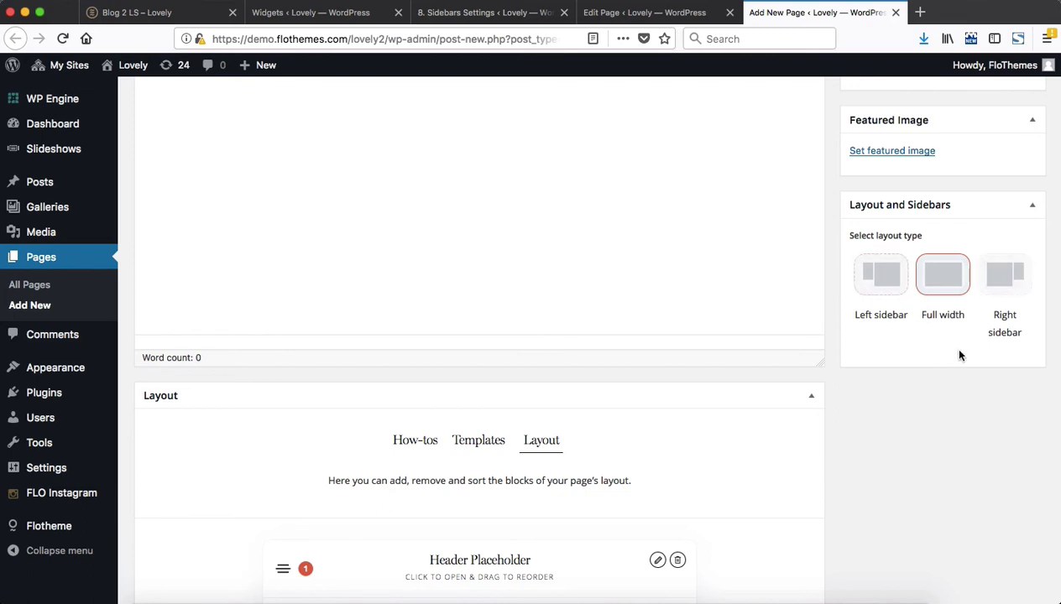
pyautogui.scroll(3, 950, 460)
pyautogui.scroll(-3, 950, 461)
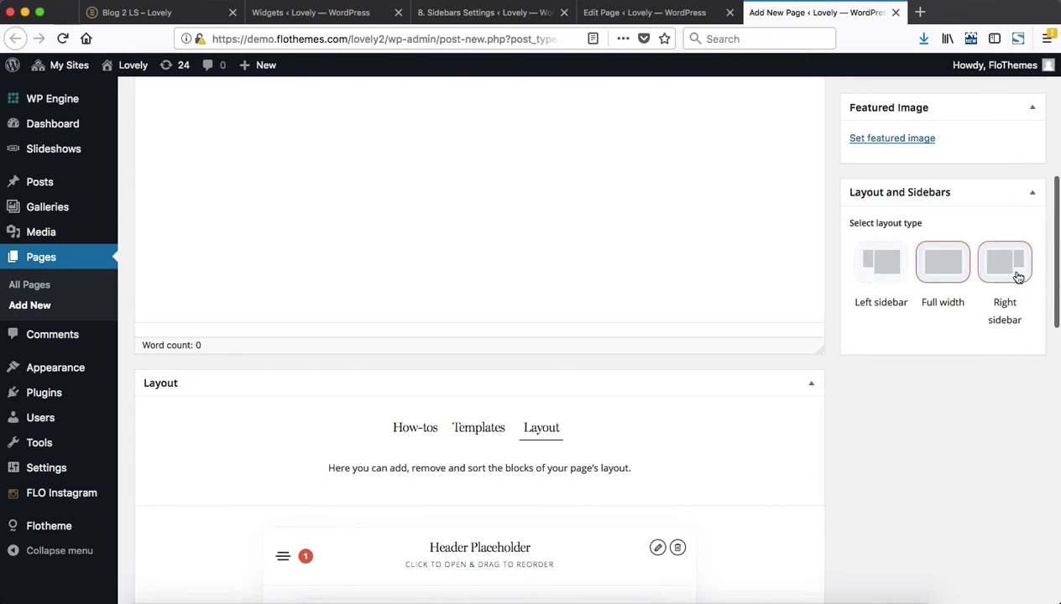
pyautogui.click(880, 265)
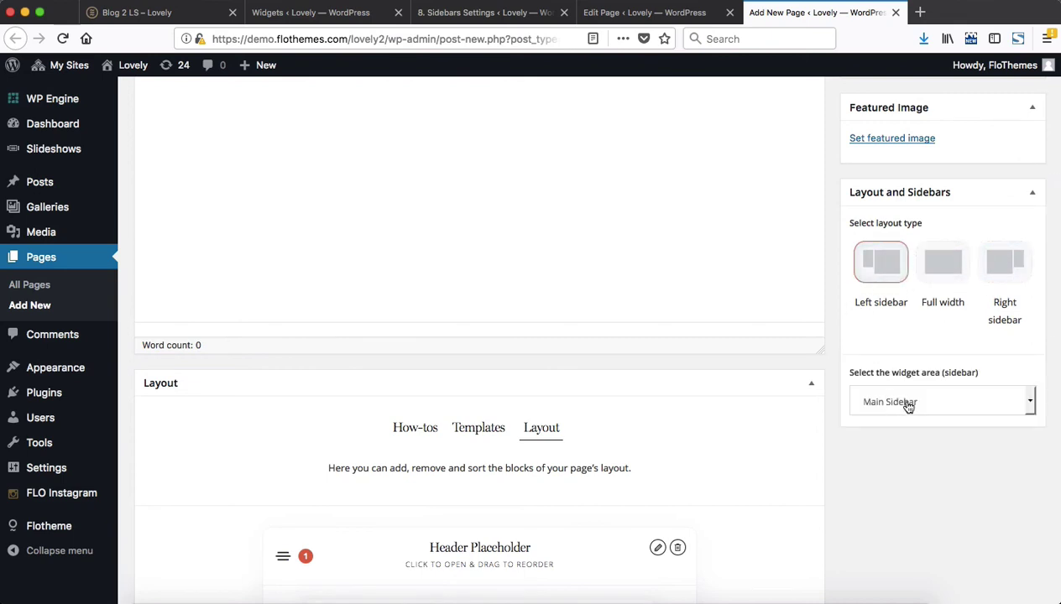
pyautogui.click(975, 400)
pyautogui.scroll(-2, 978, 378)
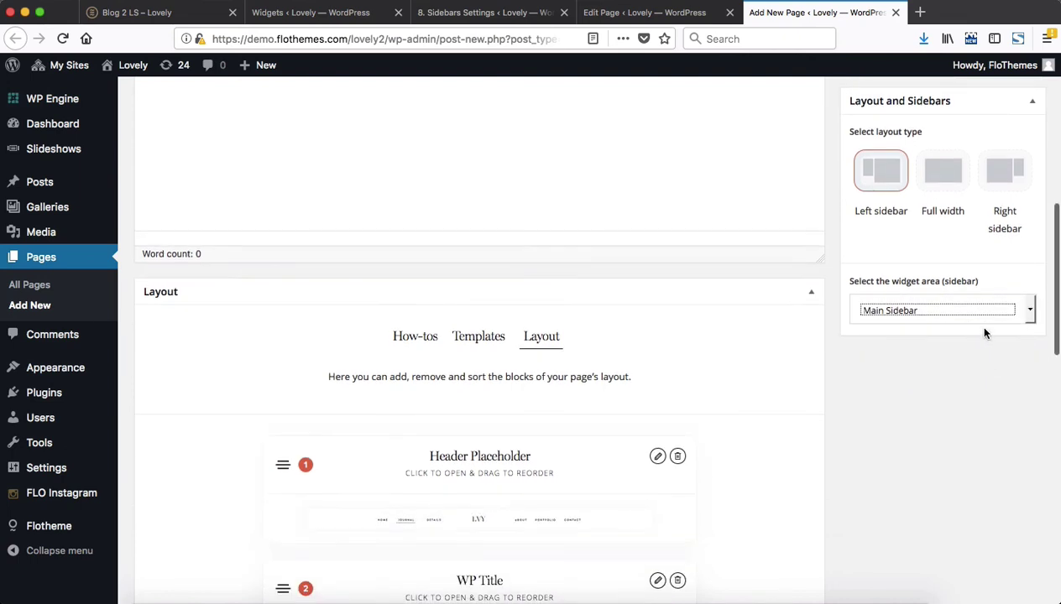
pyautogui.click(965, 307)
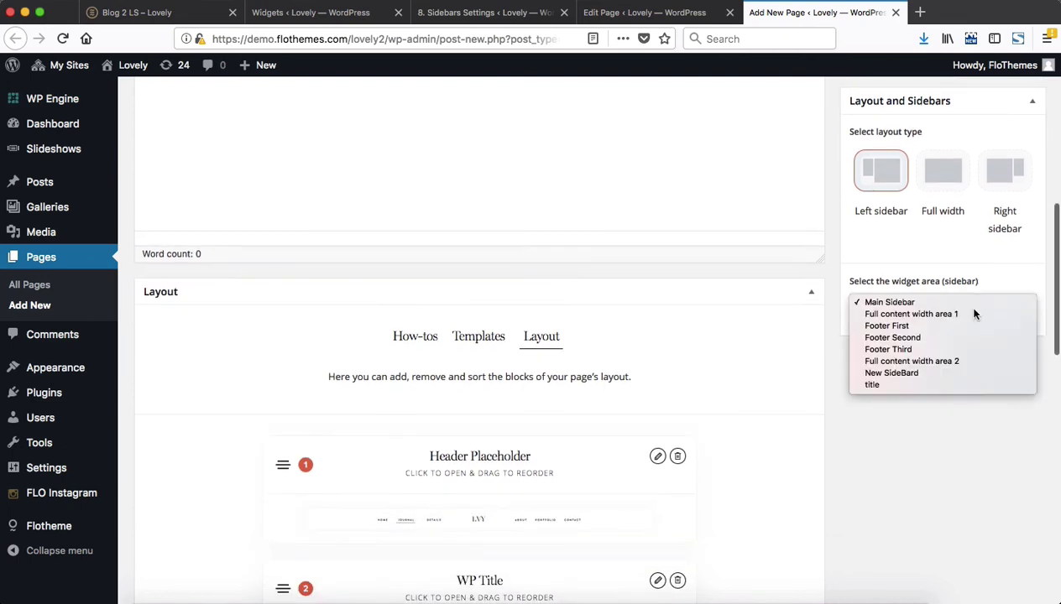
pyautogui.click(875, 386)
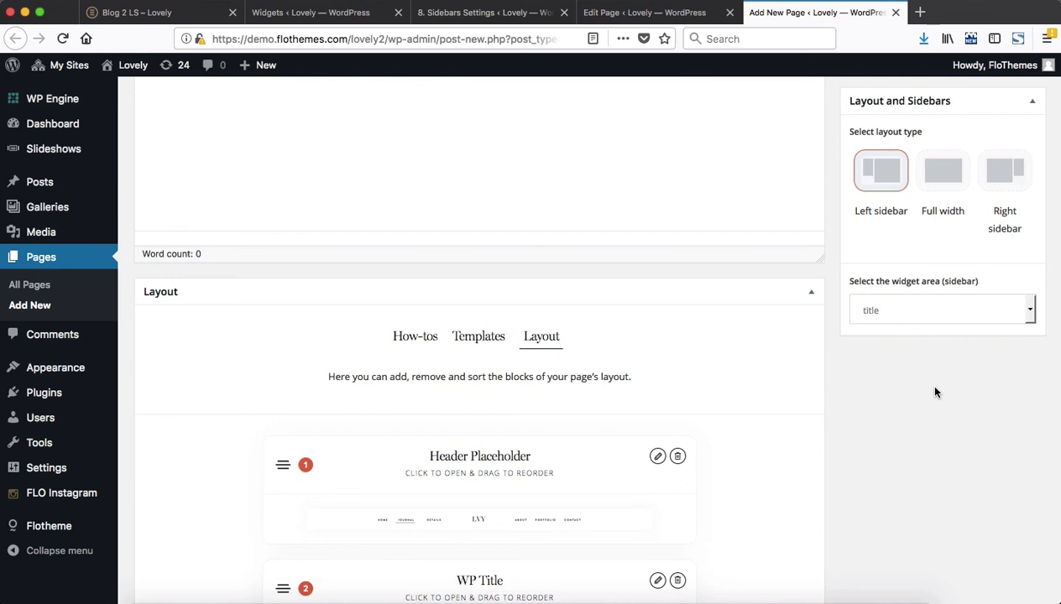
pyautogui.scroll(10, 938, 440)
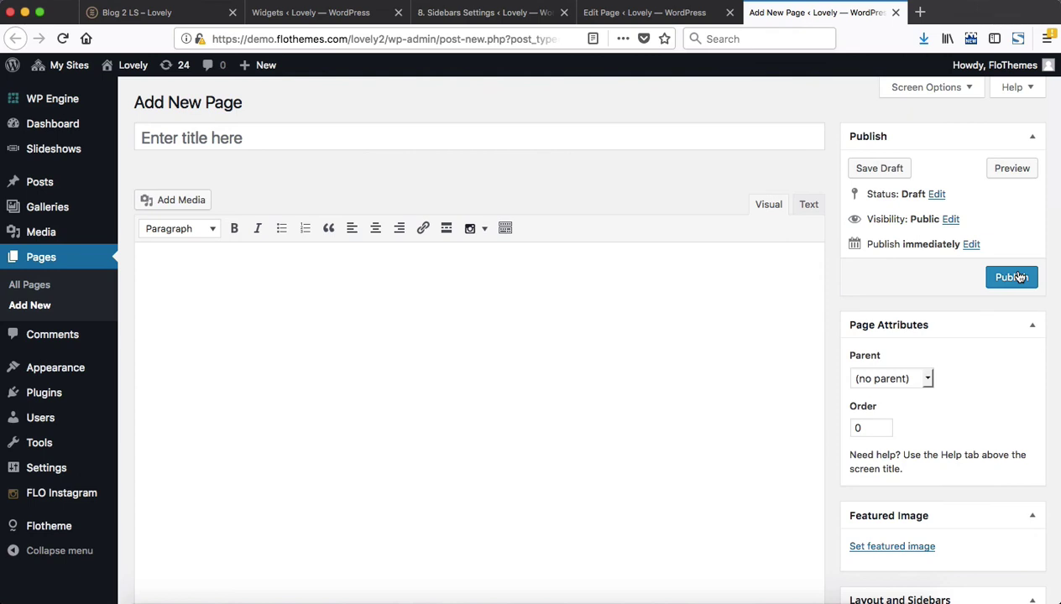
pyautogui.hotkey('ctrl', 'Tab')
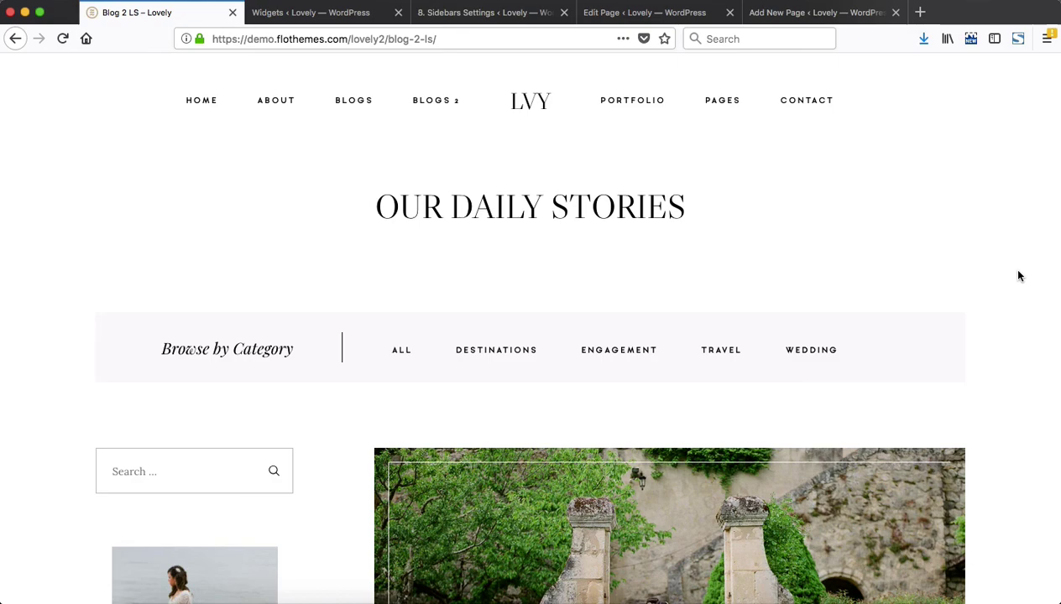
pyautogui.scroll(-10, 1017, 272)
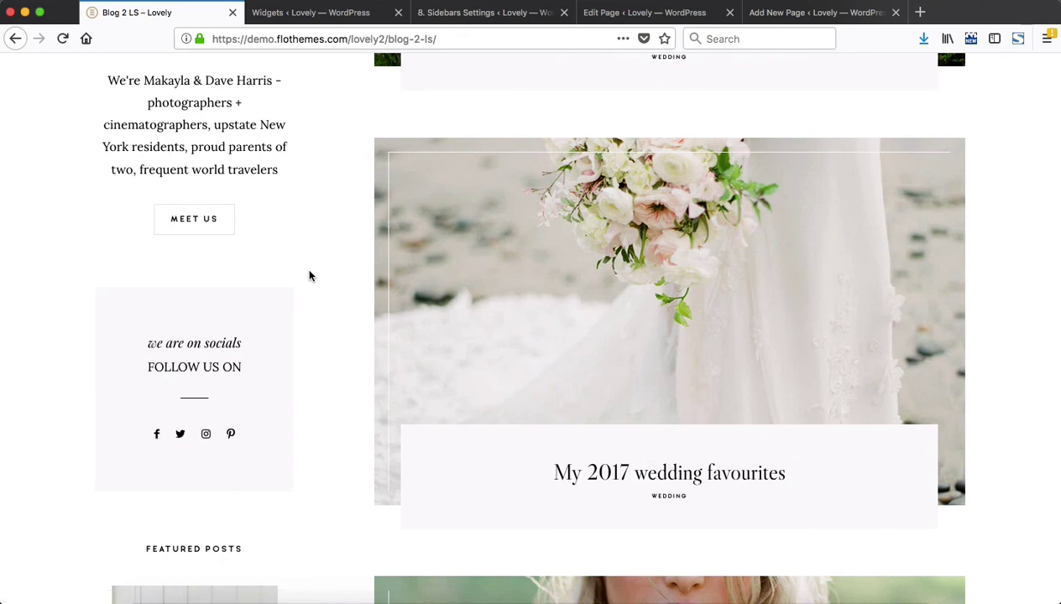
pyautogui.scroll(5, 308, 275)
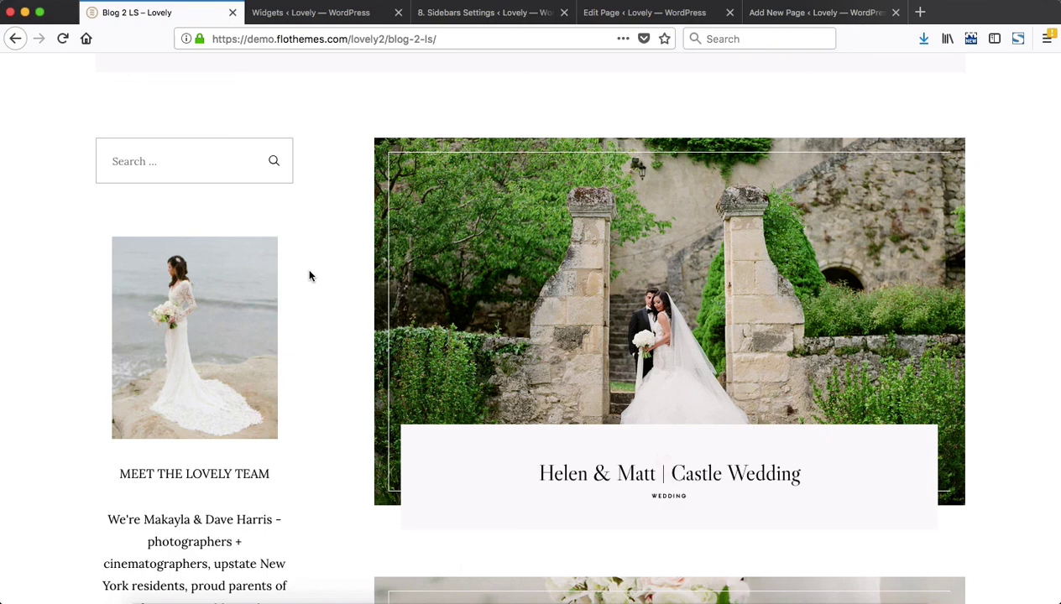
pyautogui.scroll(5, 309, 276)
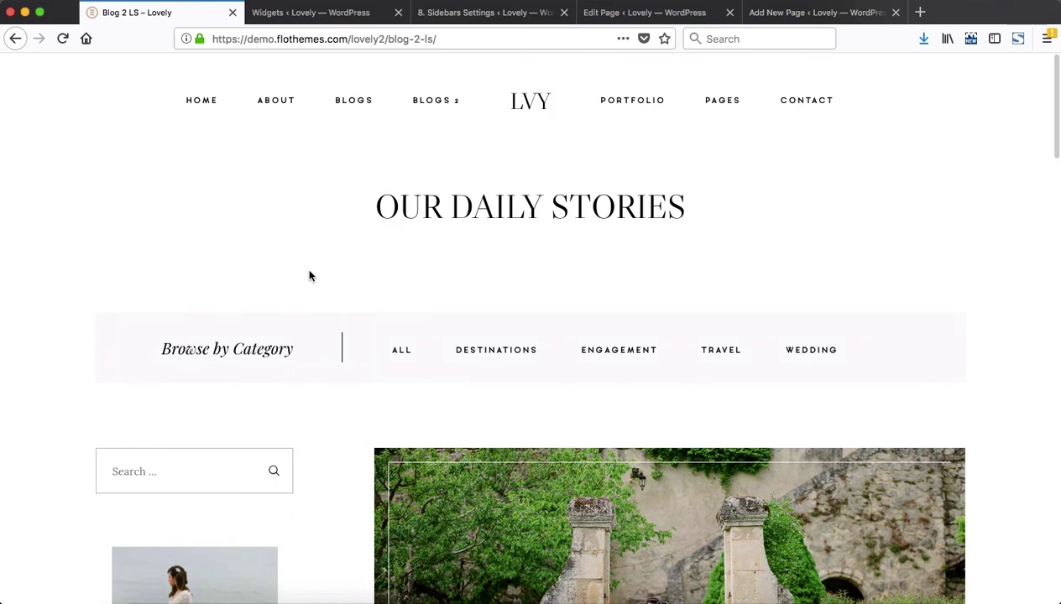